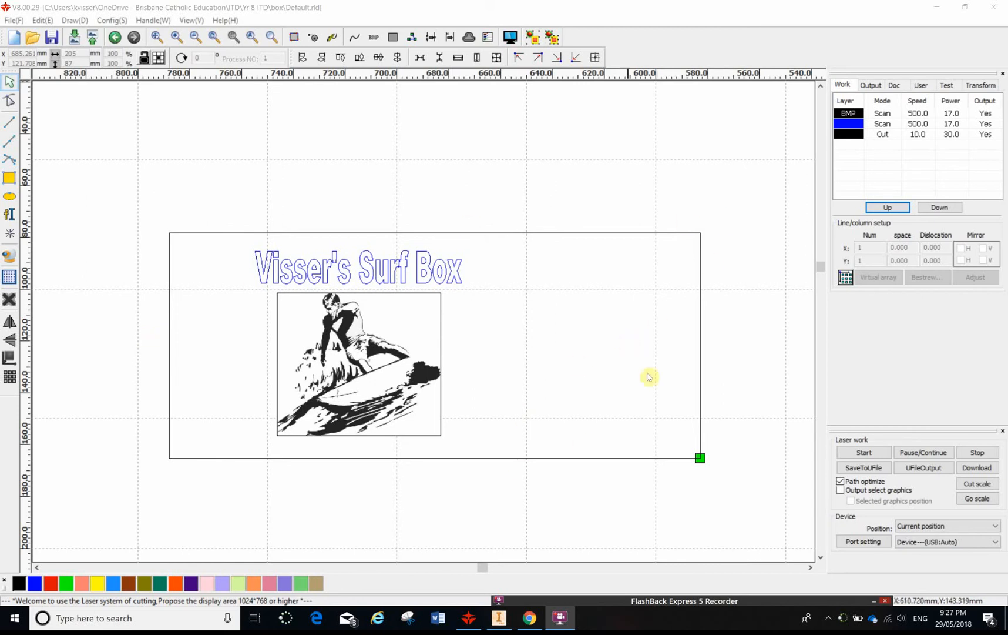
- Assign the green layer colour to the outer rectangle of the box lid
click(184, 234)
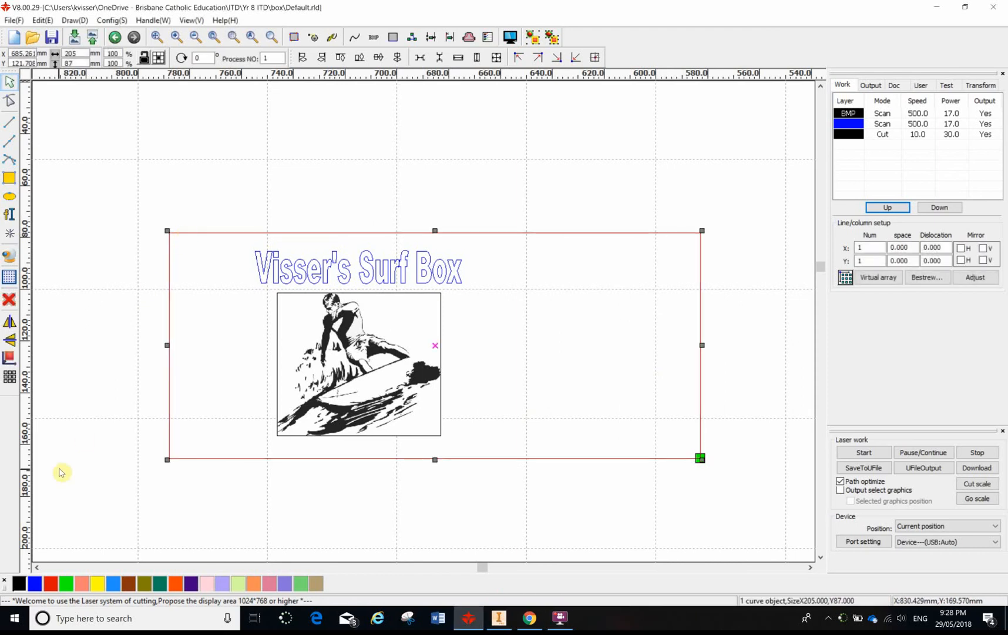
click(163, 187)
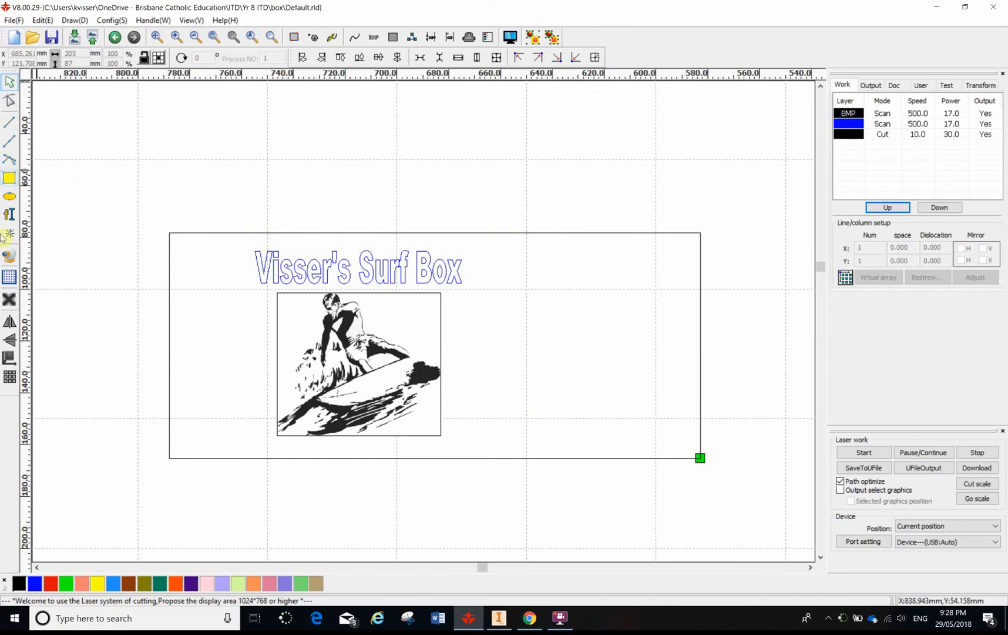
click(216, 235)
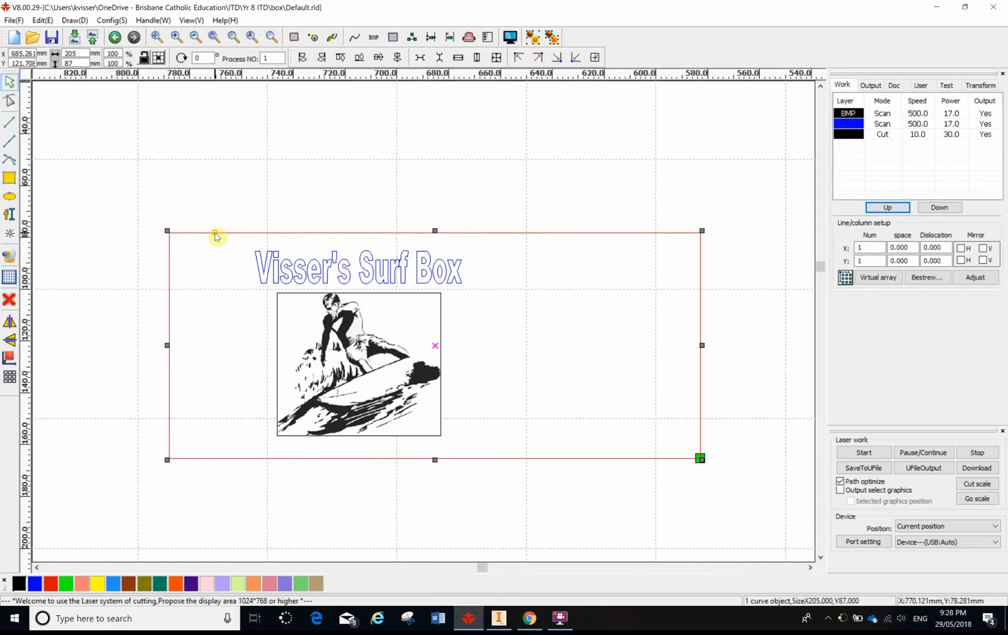
click(67, 585)
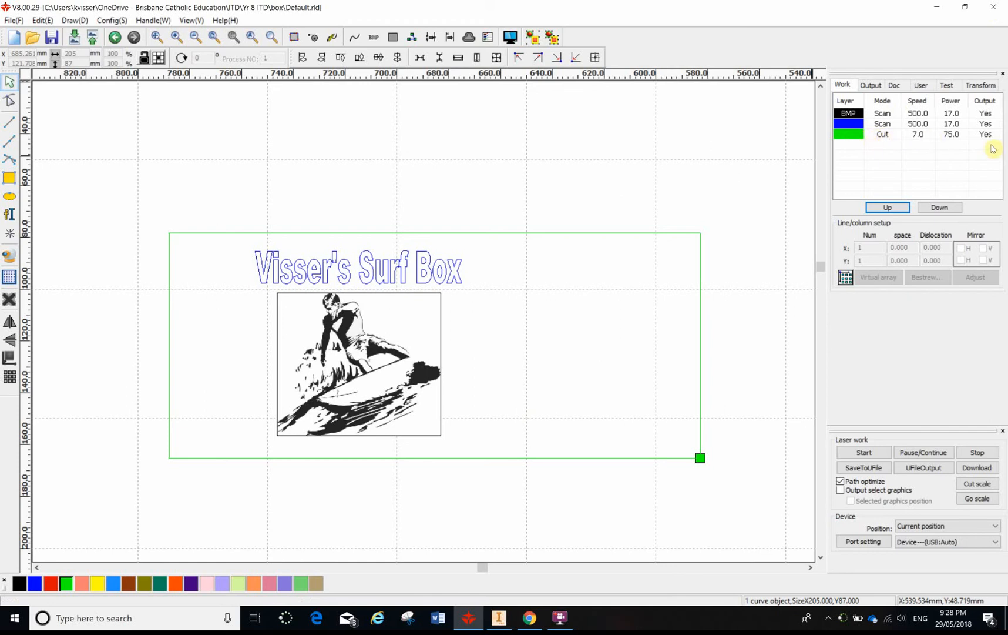
- Set the green layer's processing mode to Cut with a speed of 7 mm/s, leaving laser 2 disabled
double_click(885, 135)
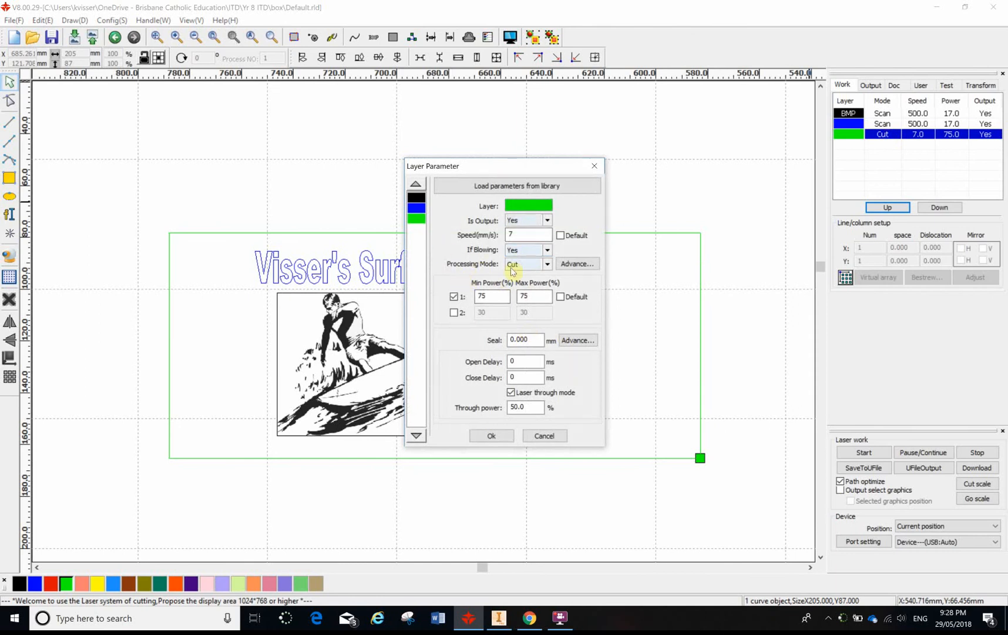
click(526, 265)
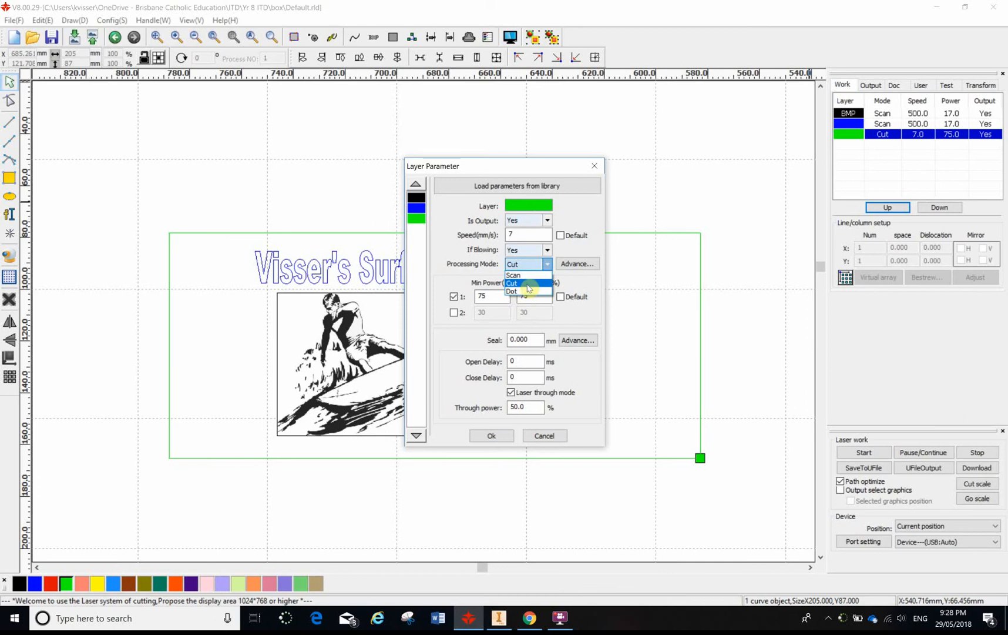
click(528, 284)
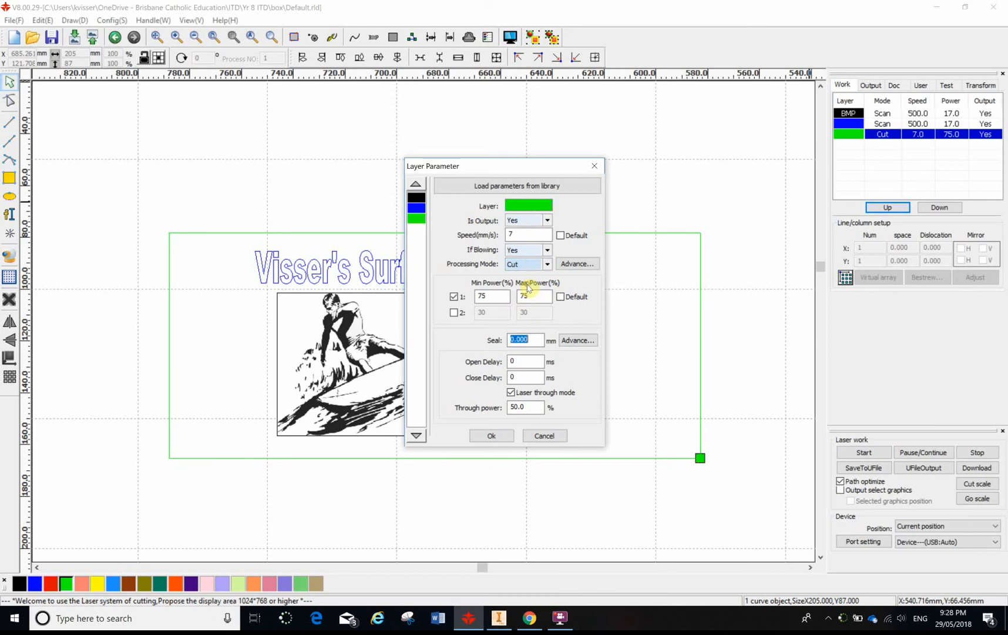
click(511, 234)
text(7)
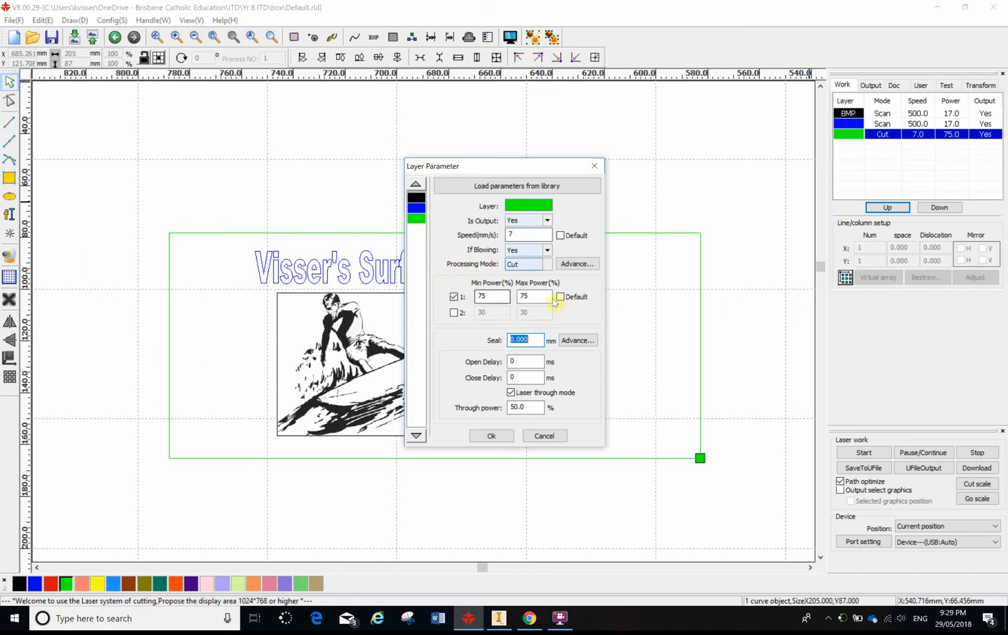
click(454, 314)
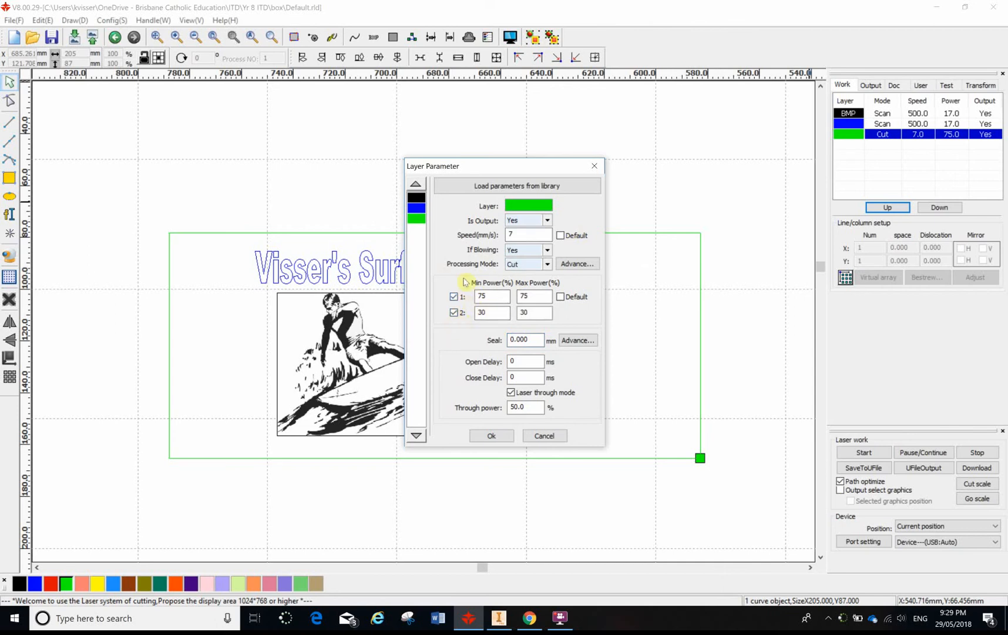
click(454, 313)
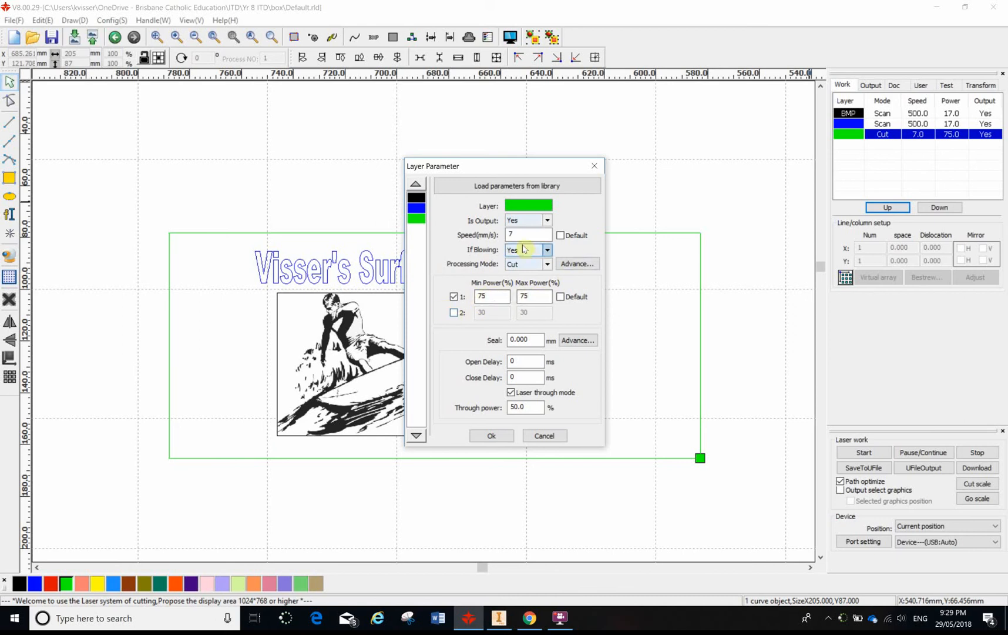
click(492, 436)
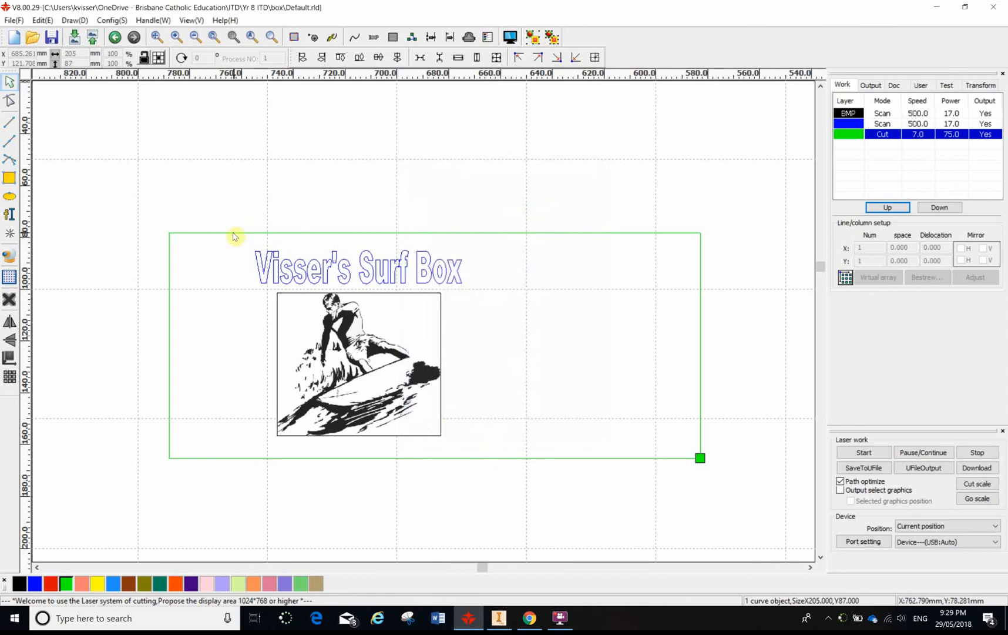
click(699, 147)
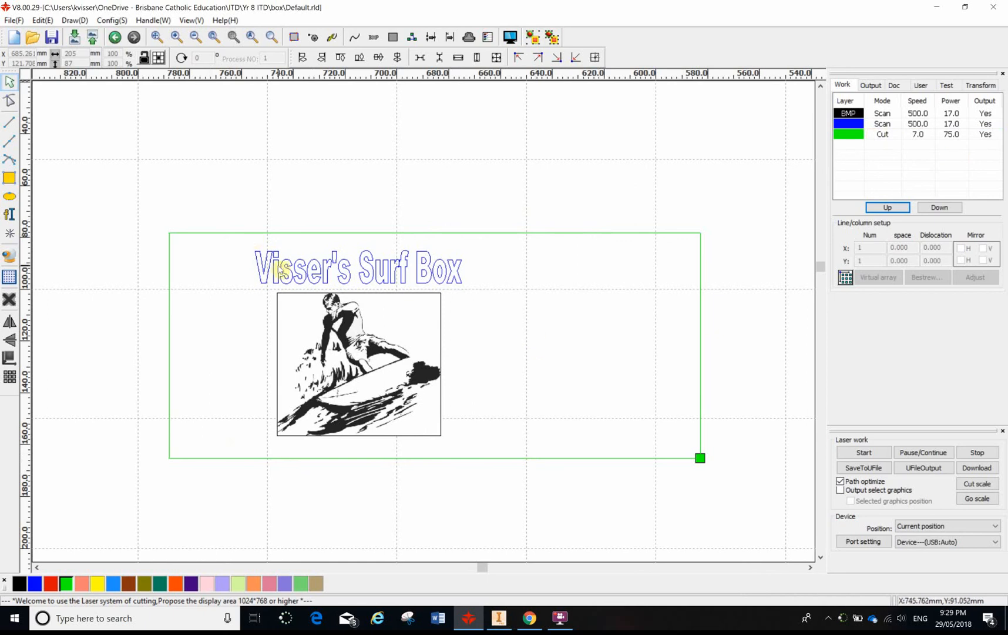
click(281, 270)
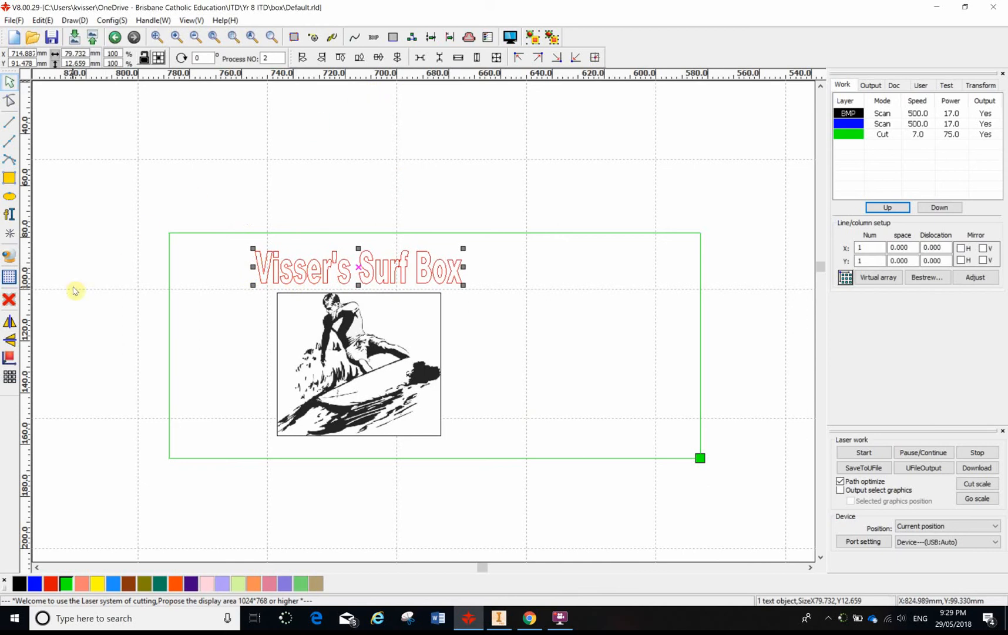
click(326, 118)
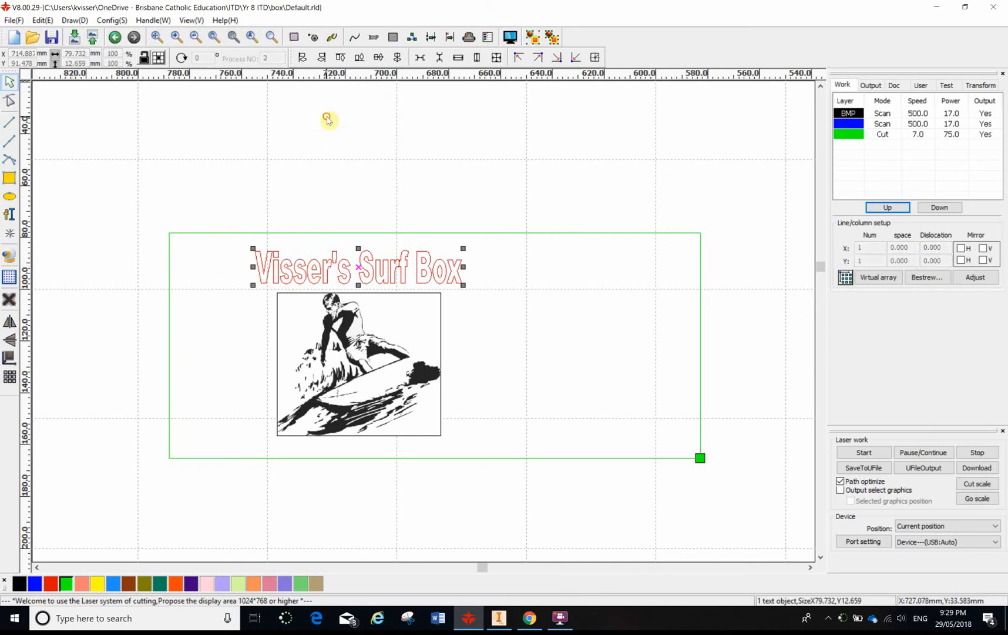
click(306, 268)
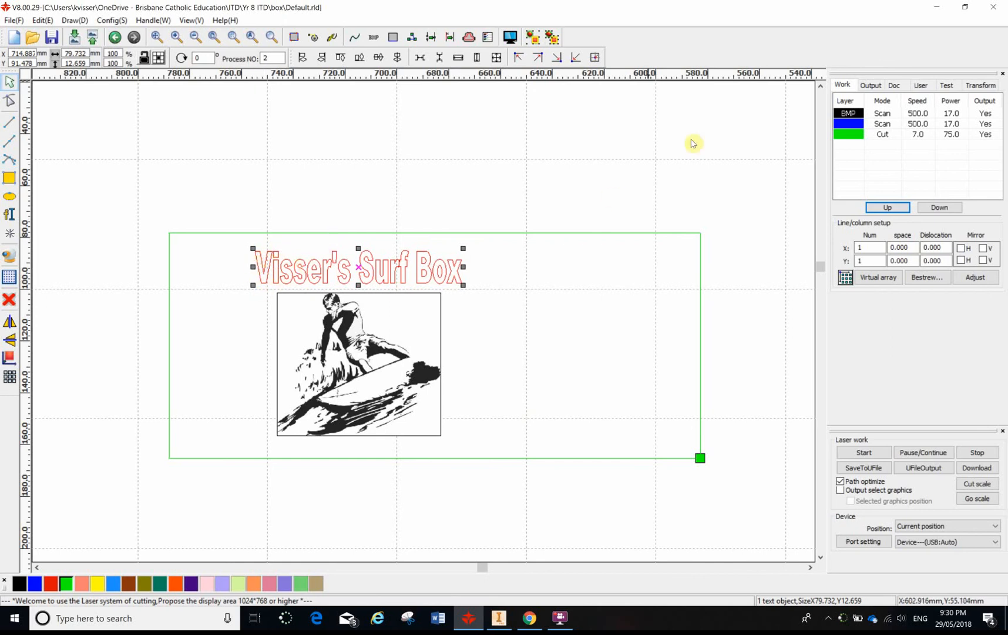
click(644, 180)
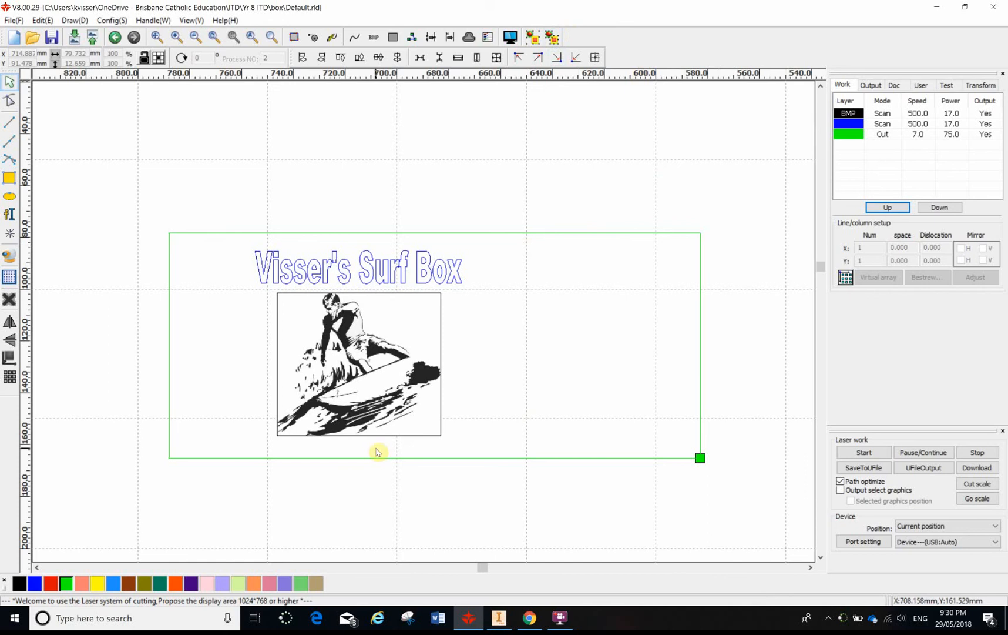
click(851, 121)
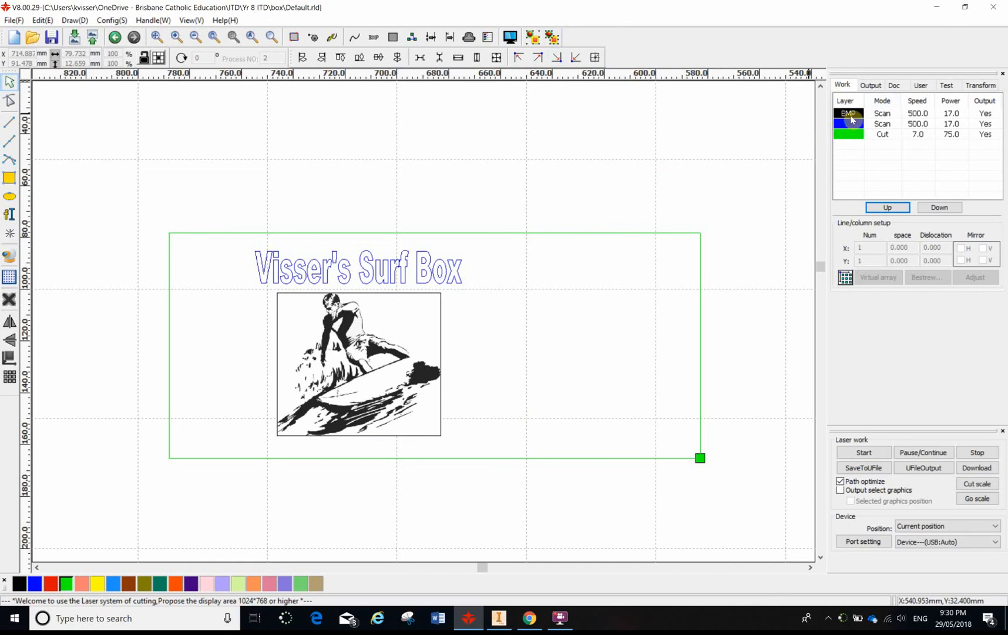
click(873, 113)
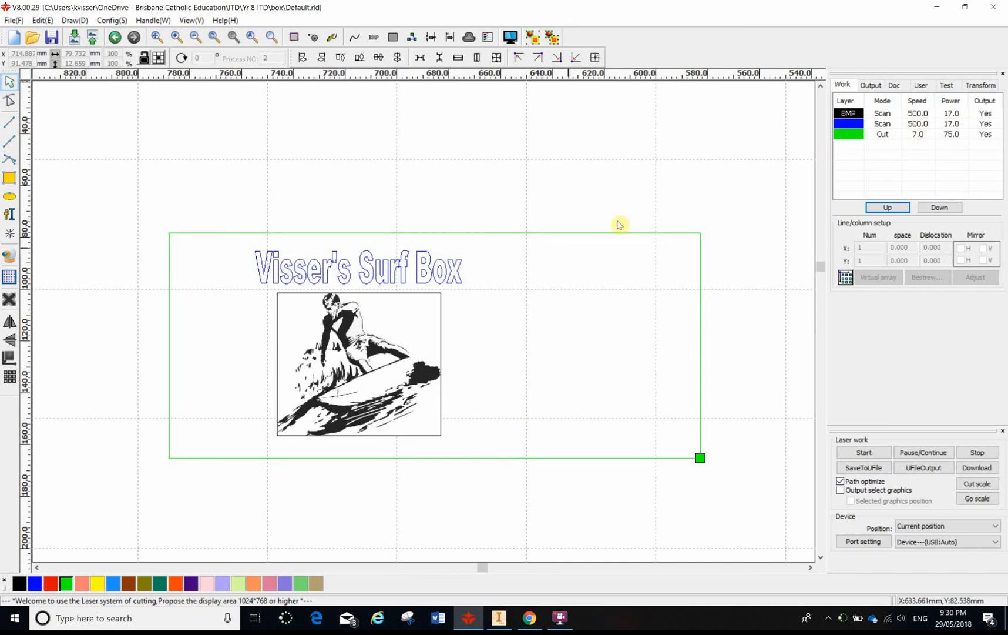
- Set the blue text layer's minimum and maximum power to 25% and its speed to 250 mm/s
double_click(921, 124)
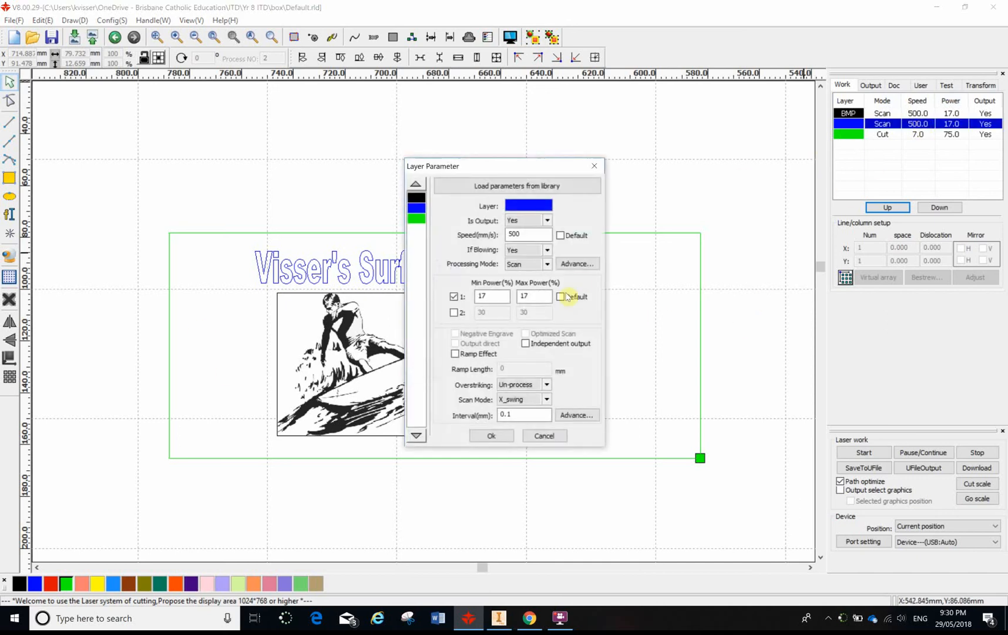
double_click(490, 295)
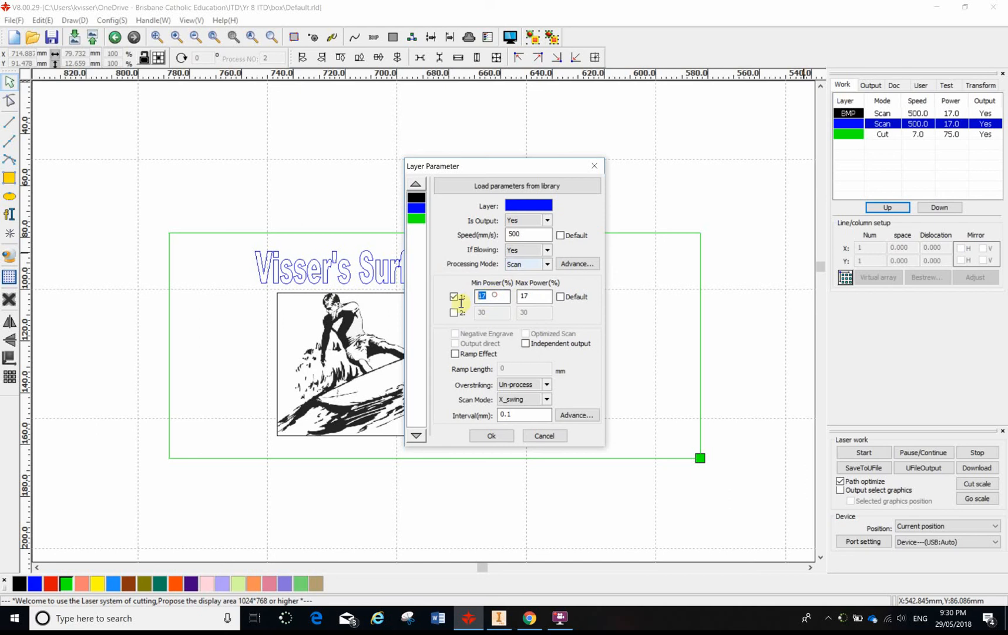
text(25)
double_click(532, 296)
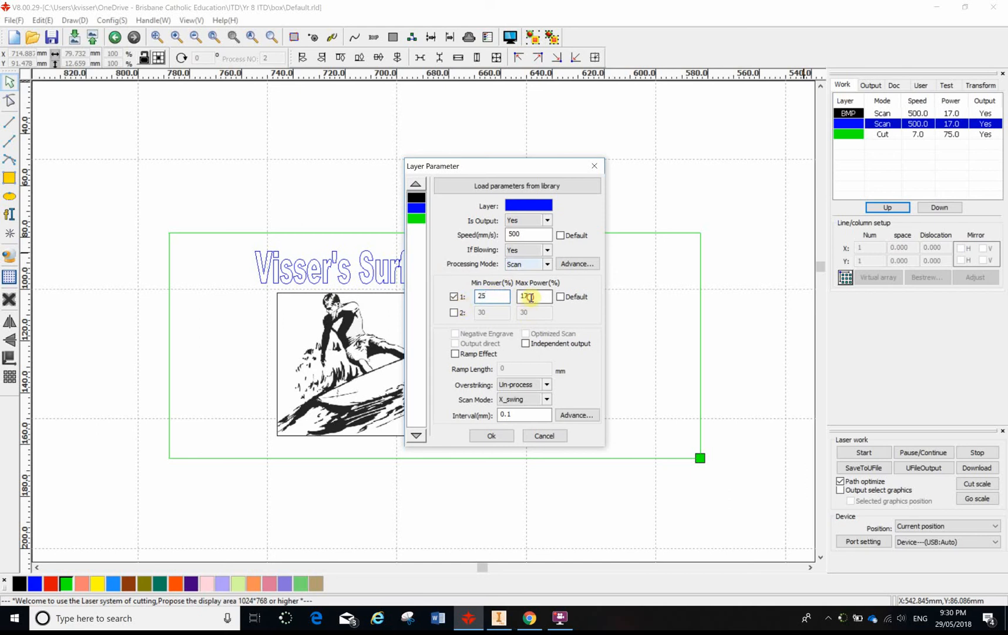
text(2)
double_click(523, 234)
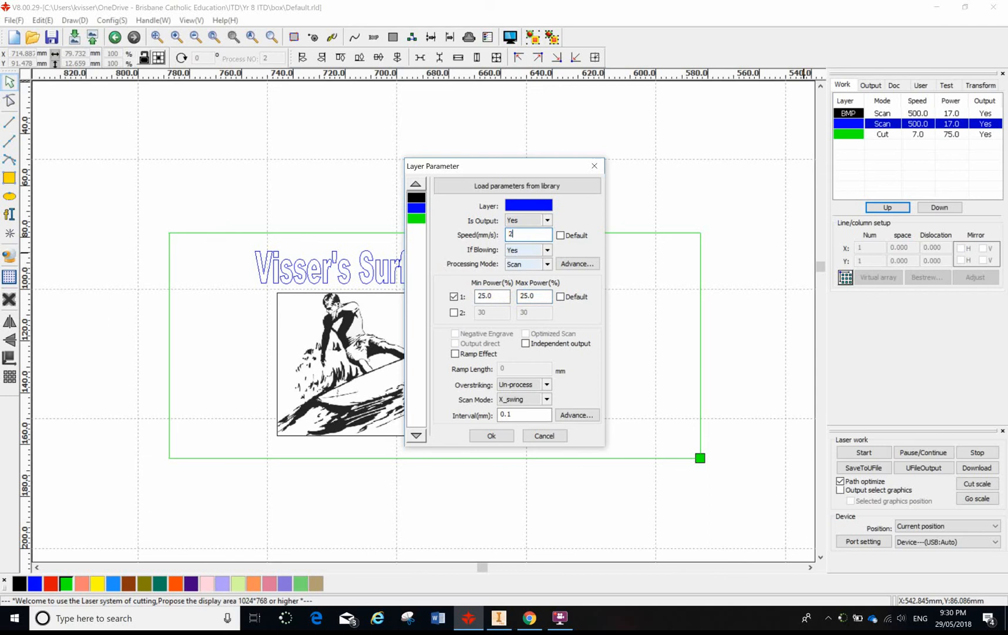
text(250)
click(491, 435)
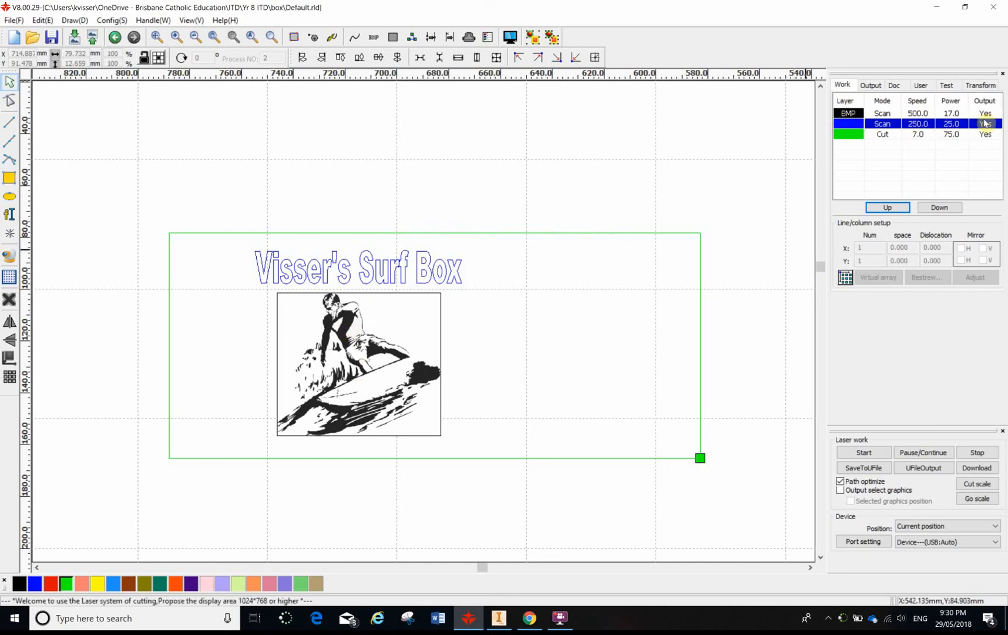
- Set the BMP image layer's speed to 250 mm/s and its minimum and maximum power to 25%
double_click(910, 114)
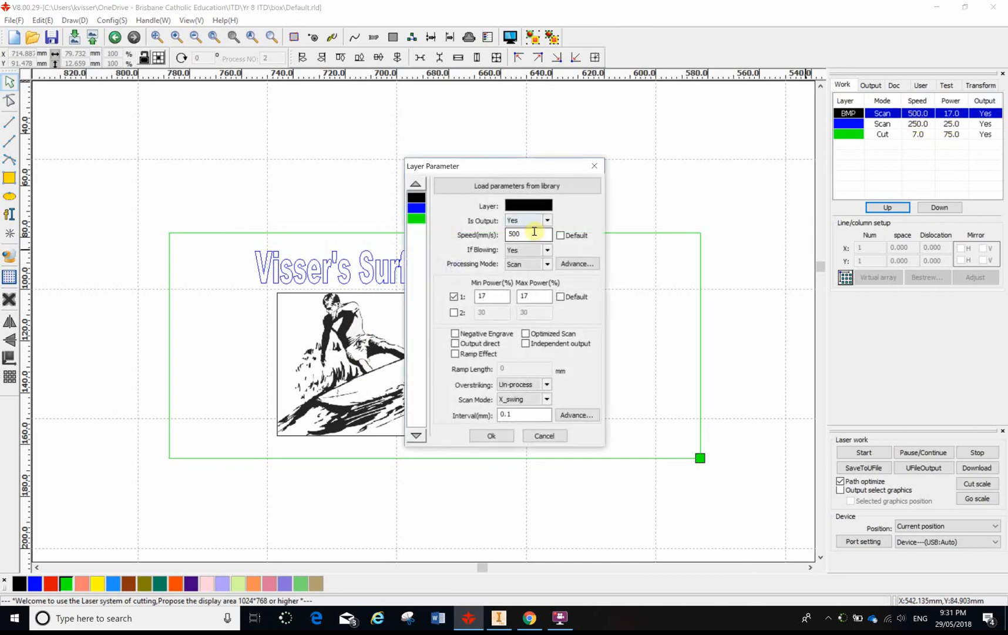
drag(534, 233, 488, 237)
mouse_move(499, 296)
mouse_down()
mouse_move(472, 303)
mouse_move(510, 303)
mouse_up()
text(25)
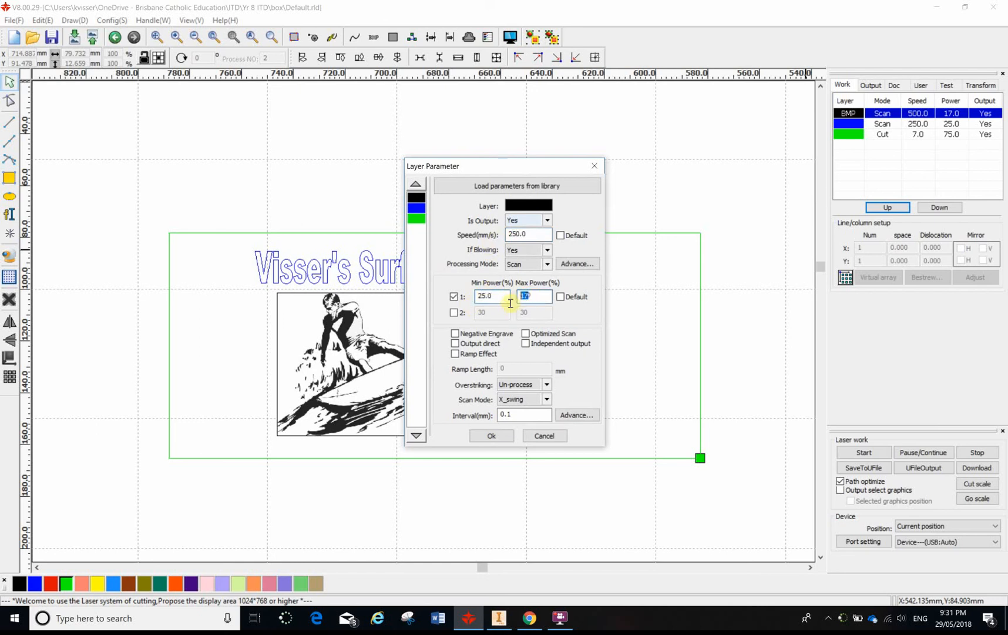
click(484, 435)
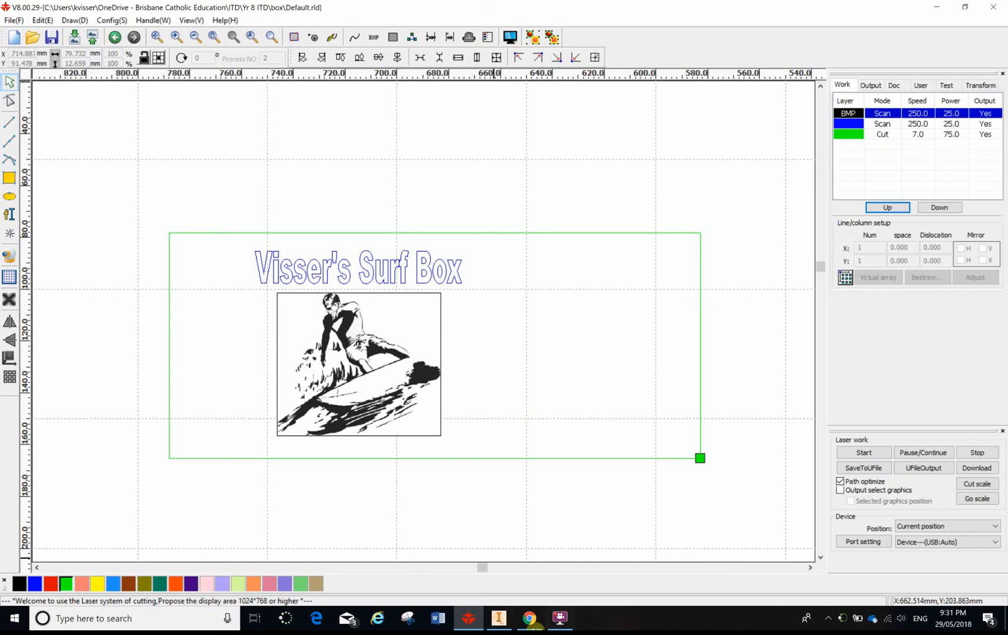
- Switch to Chrome and review the scan and cut speeds and powers per material in the class notebook's laser settings chart
click(529, 618)
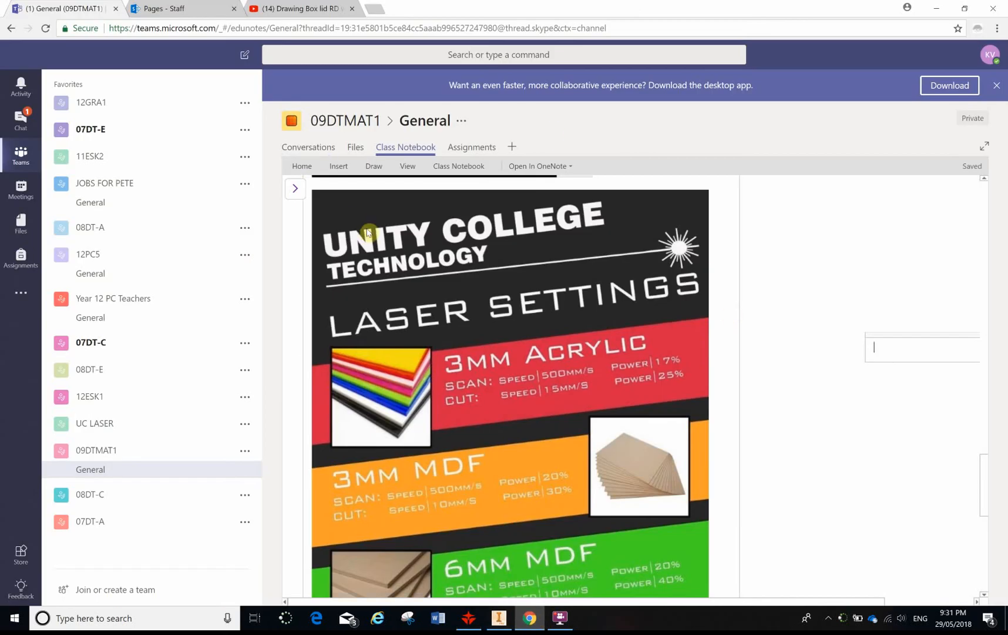
scroll(439, 264, down, 2)
scroll(437, 268, up, 1)
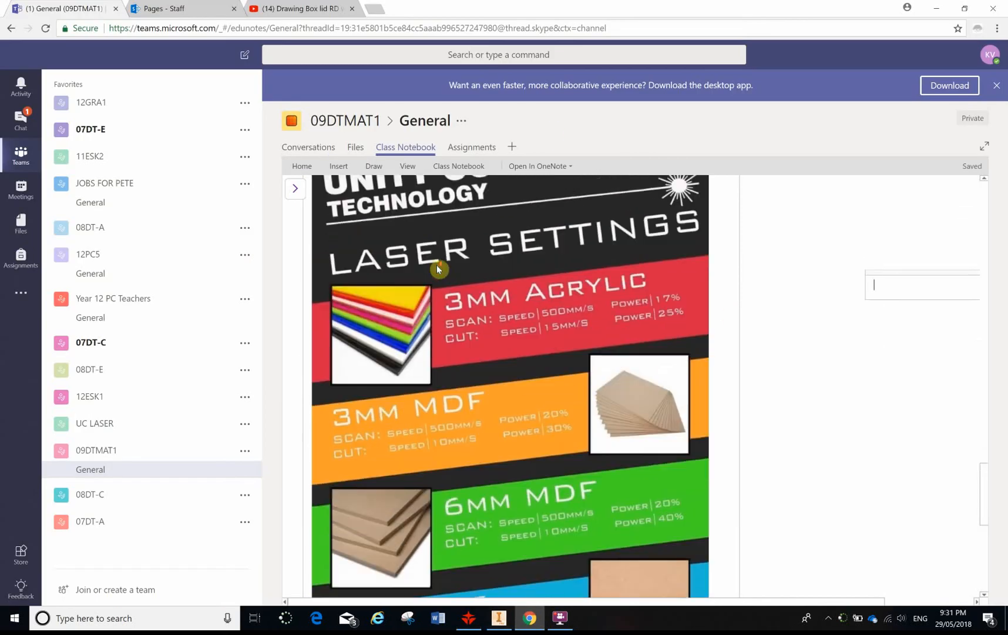
scroll(438, 268, up, 1)
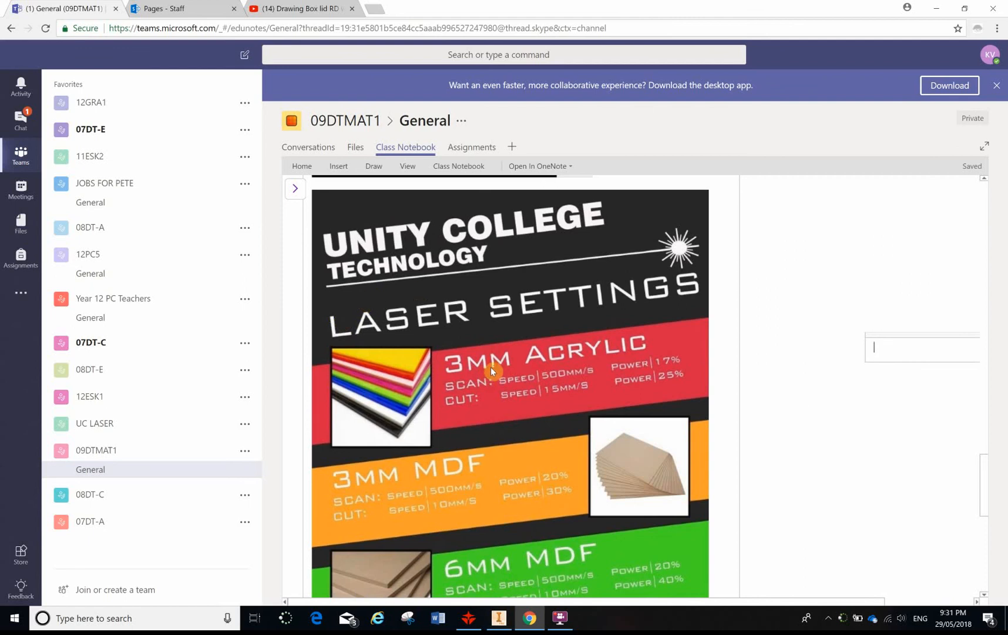
scroll(492, 379, down, 4)
scroll(470, 338, up, 3)
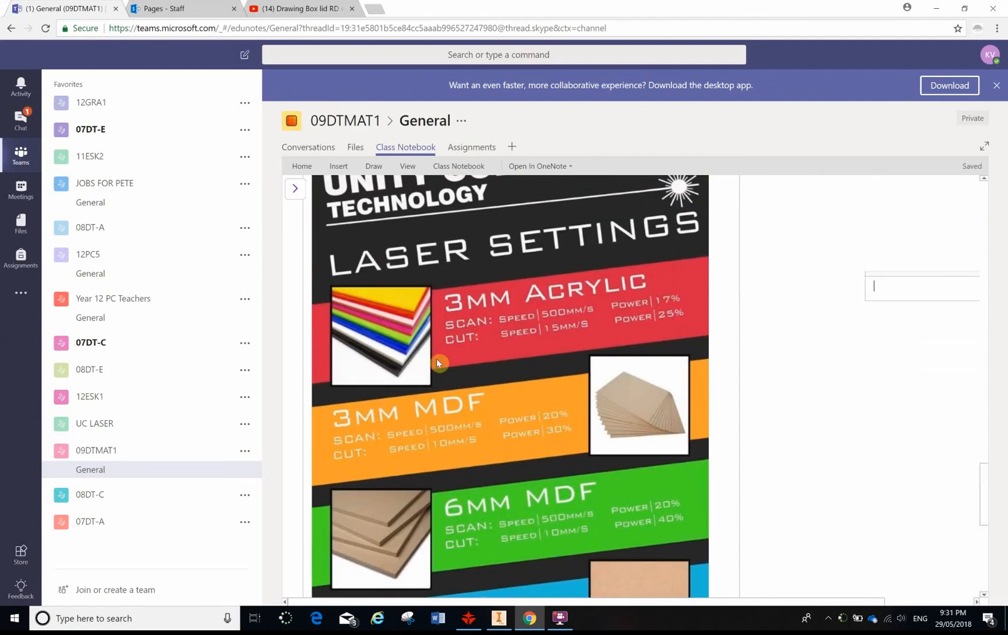
scroll(509, 334, up, 1)
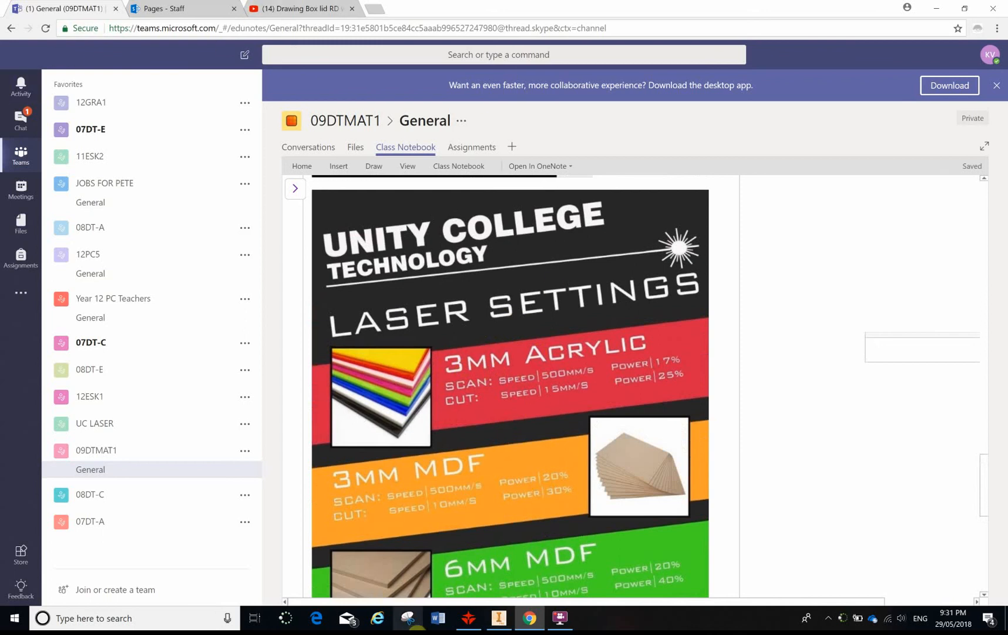
- Return to RDWorks and preview the whole laser job, including its size and total time
click(461, 624)
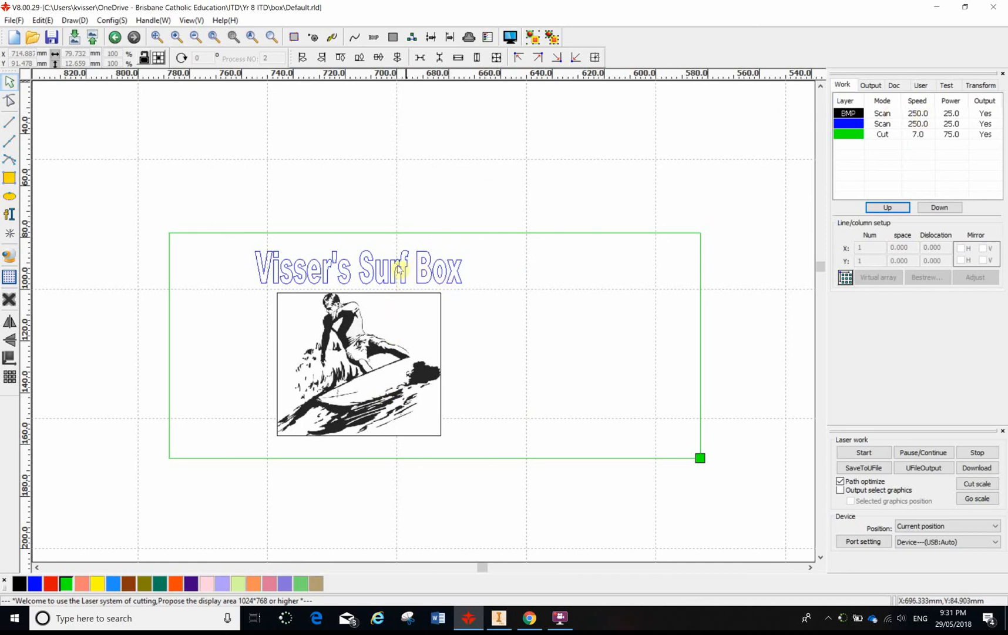
click(511, 39)
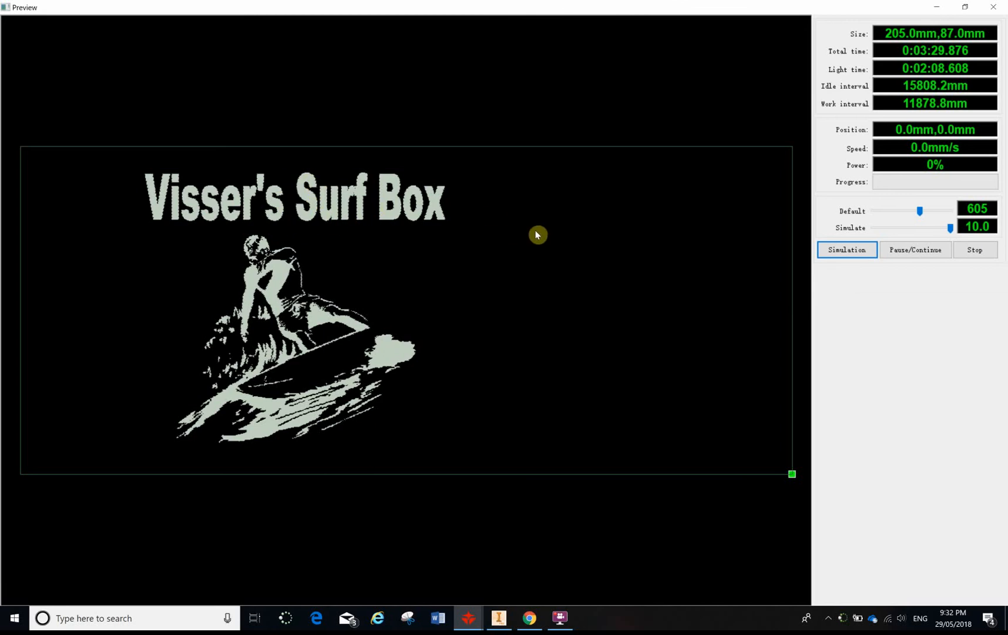
key(Escape)
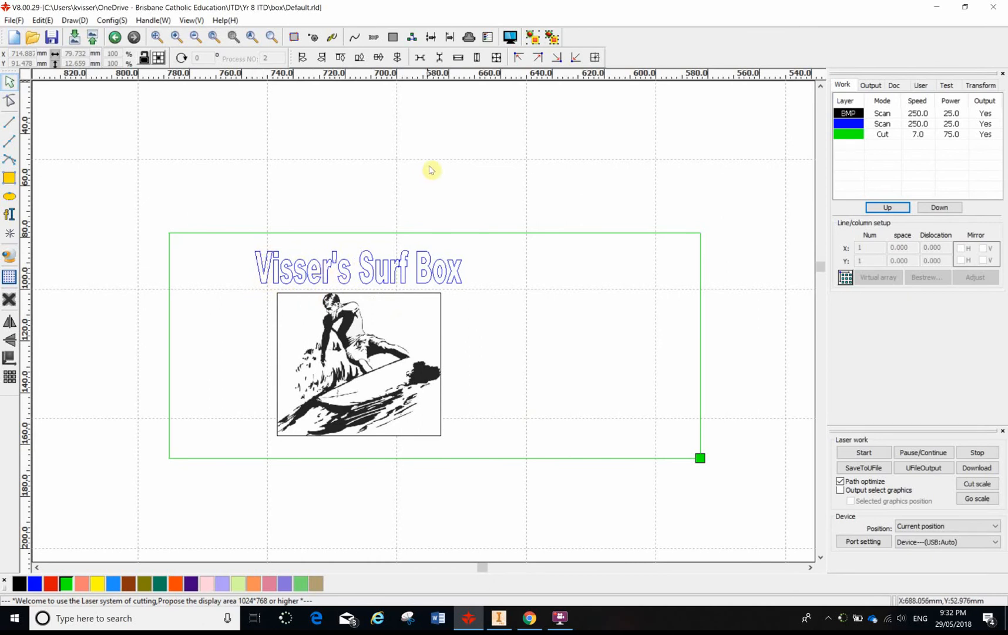
- Assign the brown layer colour to the Surf Box title text
click(429, 265)
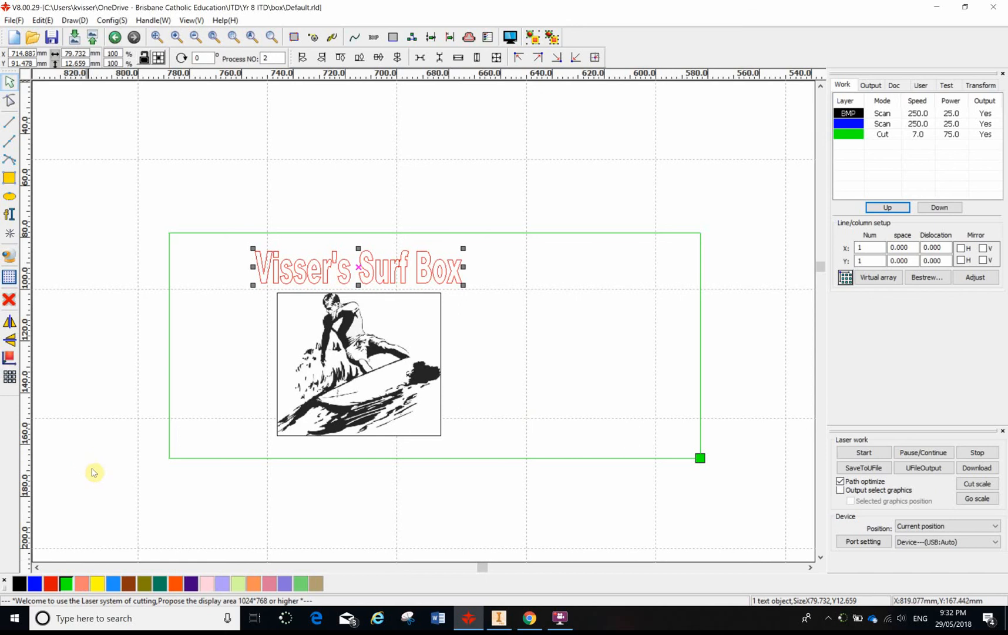
click(128, 584)
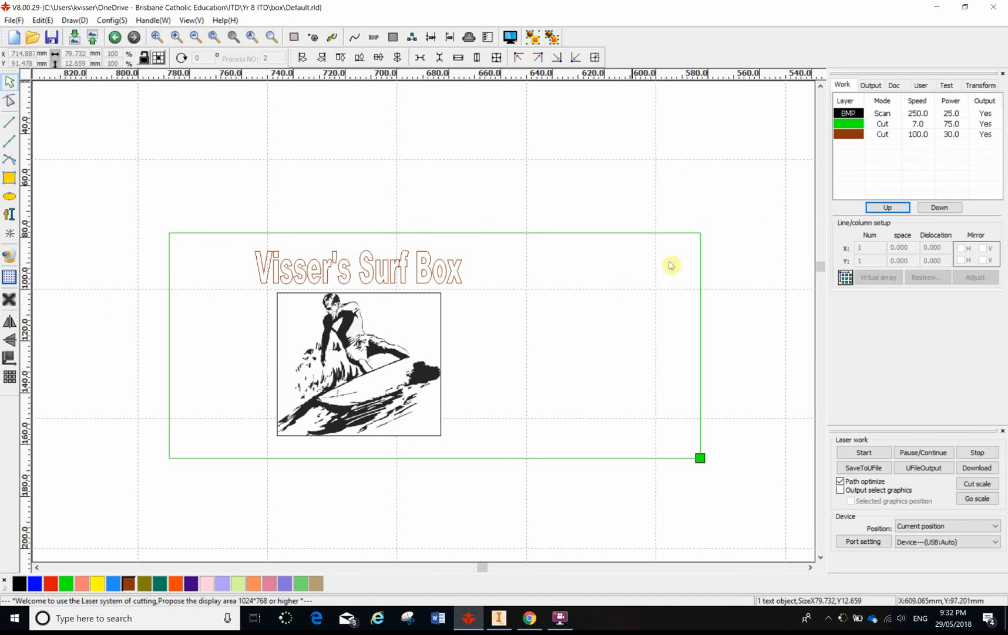
- Set the brown layer's speed to 250 mm/s, disable its second laser, and set the first laser's minimum and maximum power to 25%
double_click(914, 135)
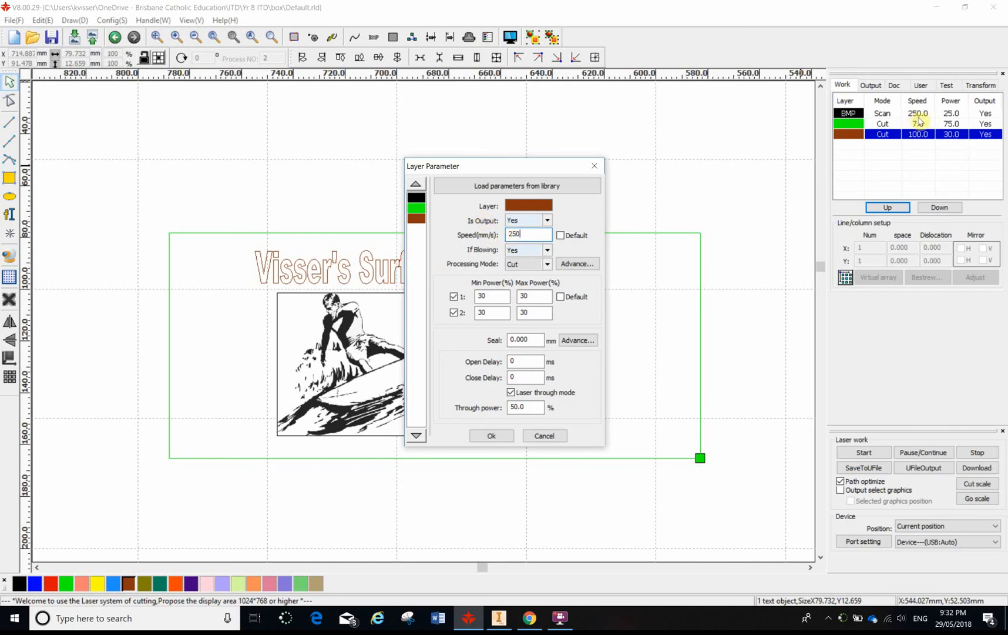
click(454, 313)
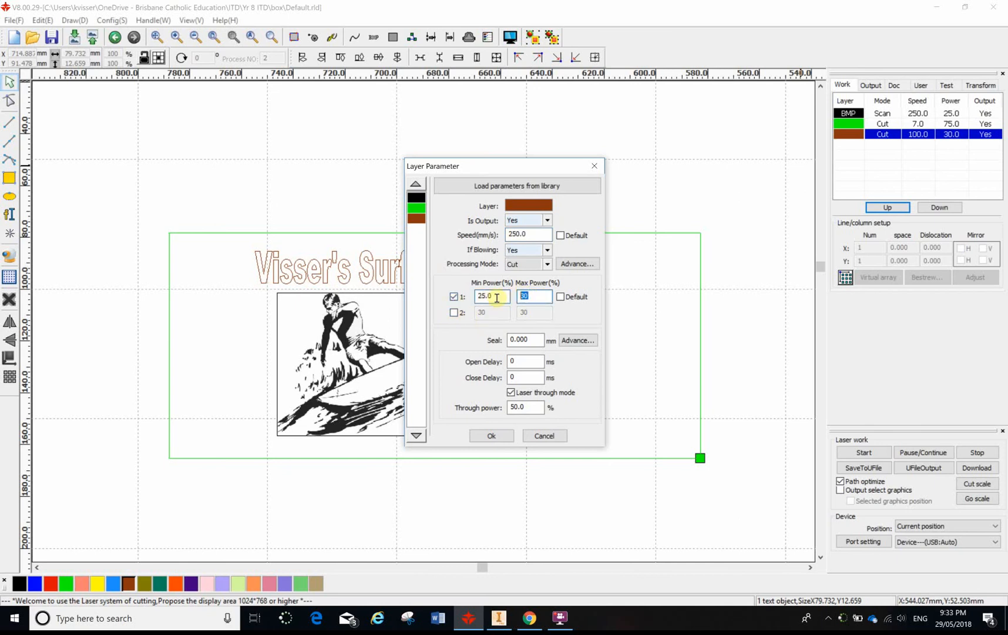
text(25)
click(491, 436)
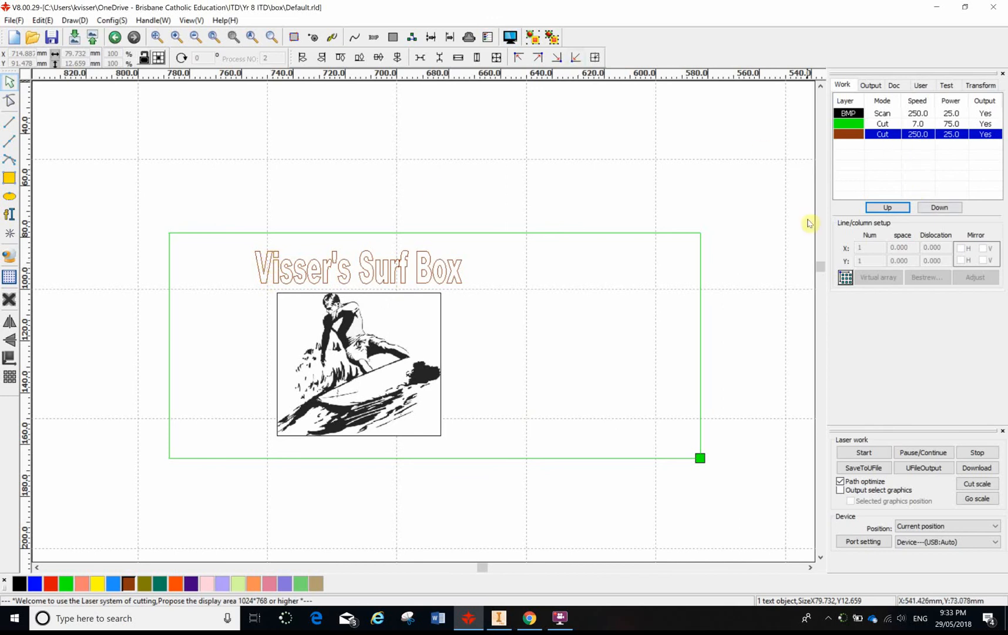
click(773, 222)
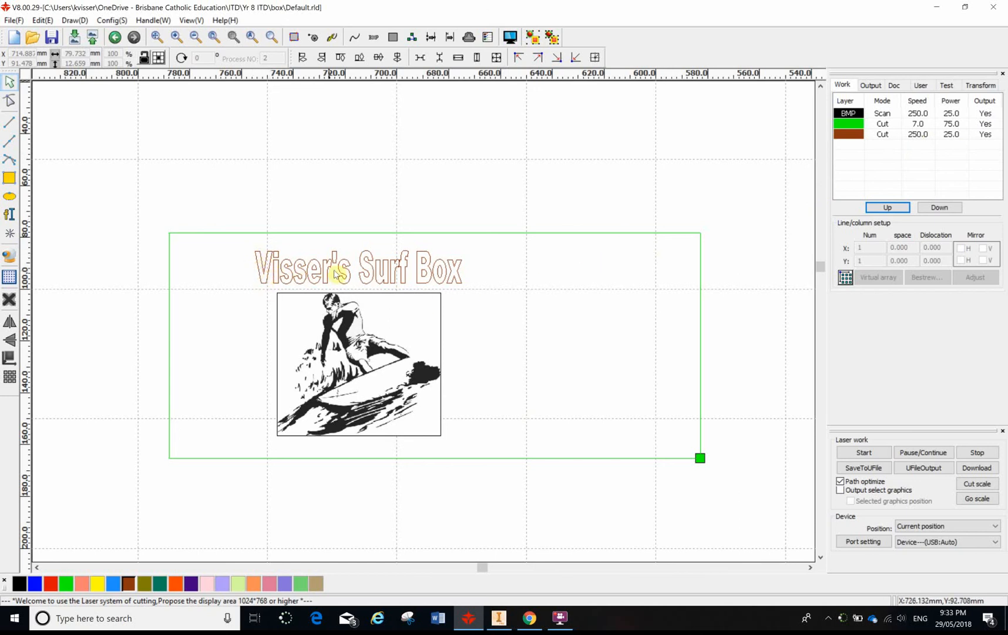
- Preview the laser job and simulate its engraving and cutting sequence, trying simulation rates of 6.4, 10.0 and 6.9
click(511, 37)
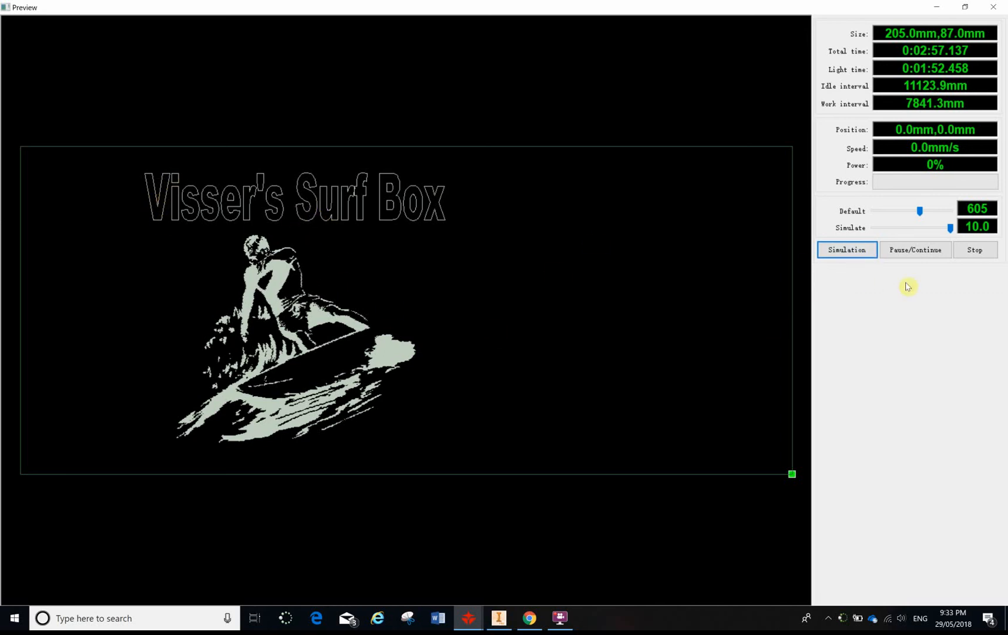
click(831, 255)
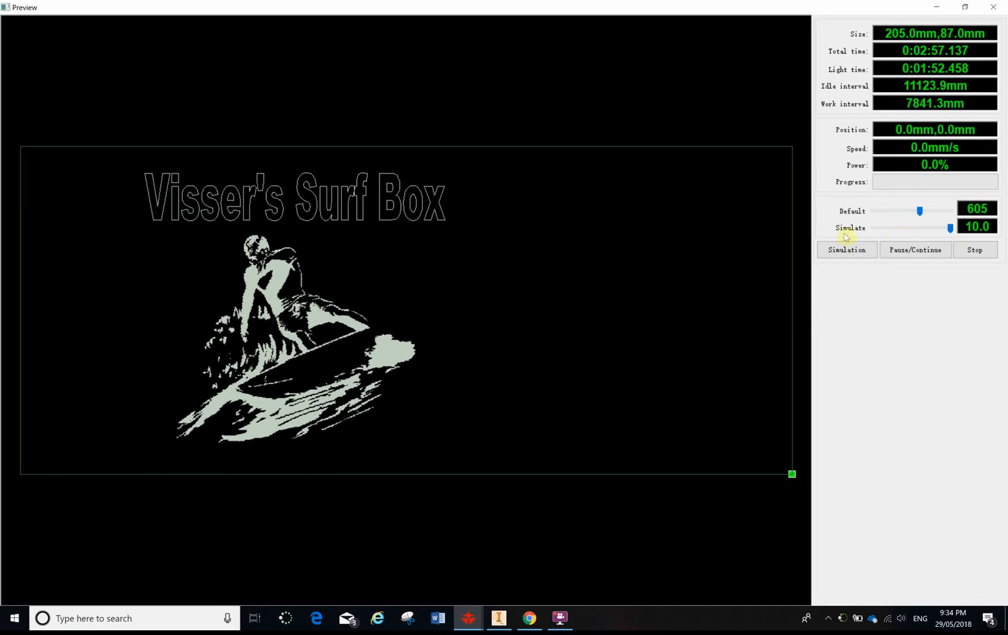
click(952, 228)
click(857, 254)
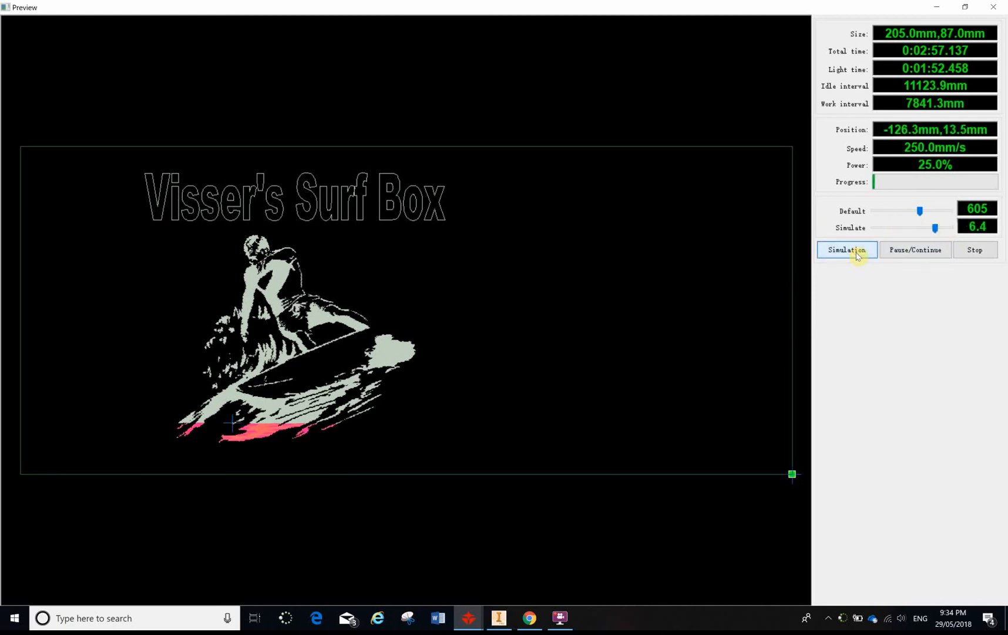
click(945, 228)
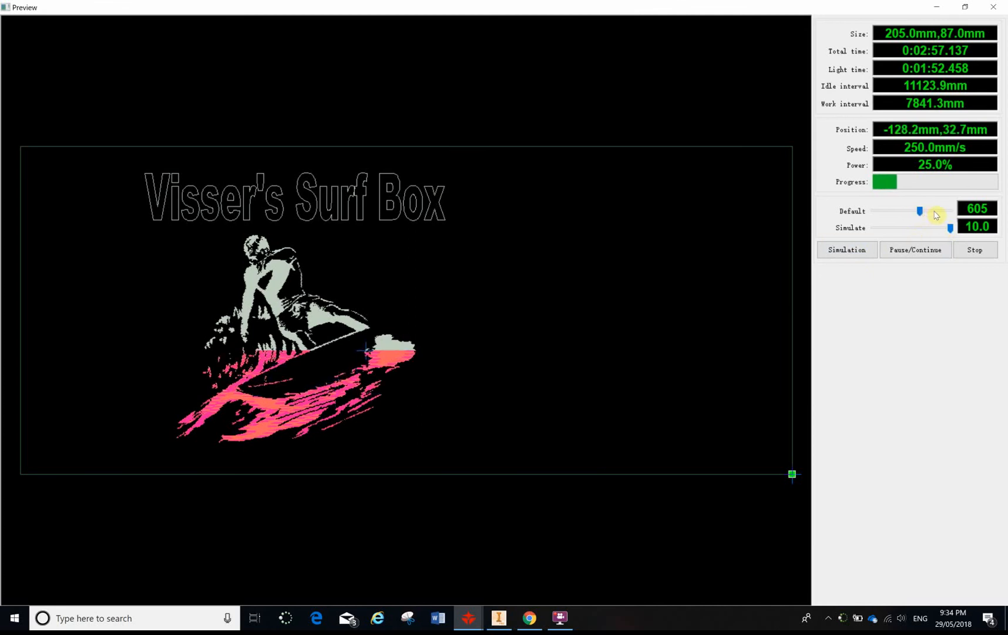
mouse_move(950, 228)
mouse_down()
mouse_move(915, 228)
mouse_move(938, 235)
mouse_up()
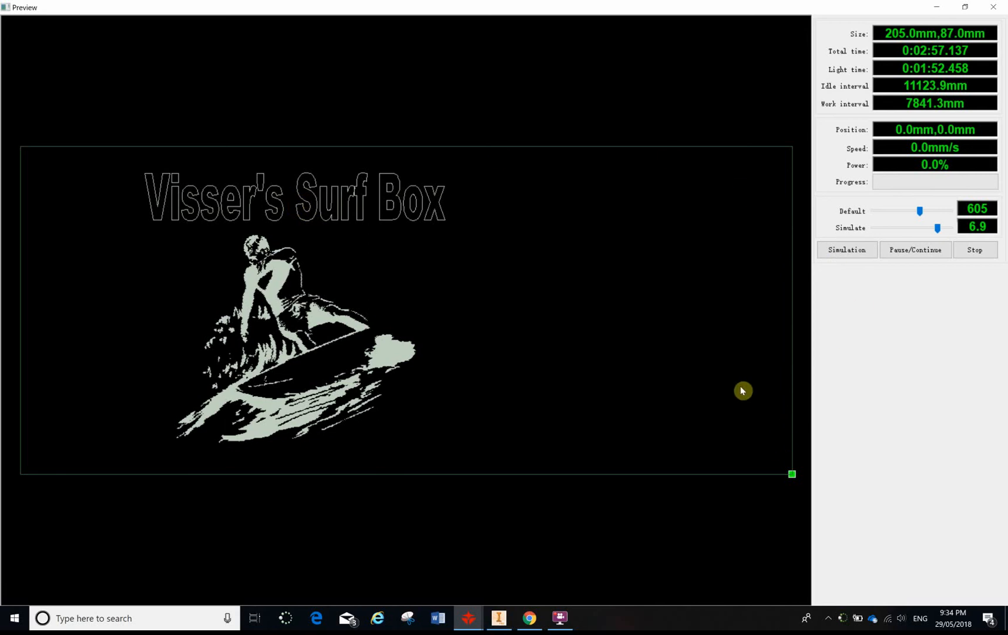
key(Escape)
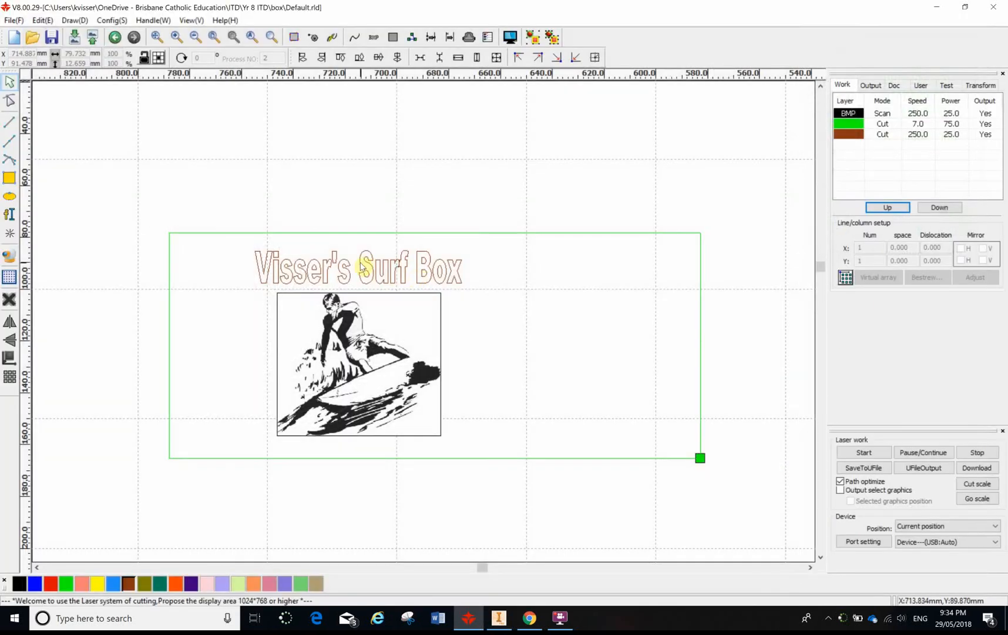
- Assign the blue scan layer colour to the Surf Box title text
click(393, 269)
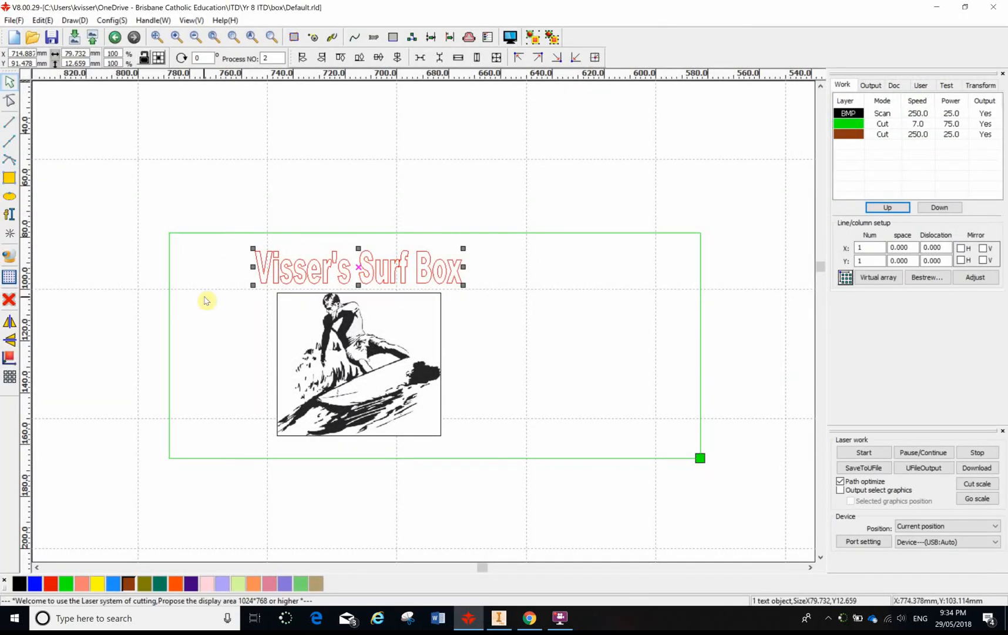
click(35, 583)
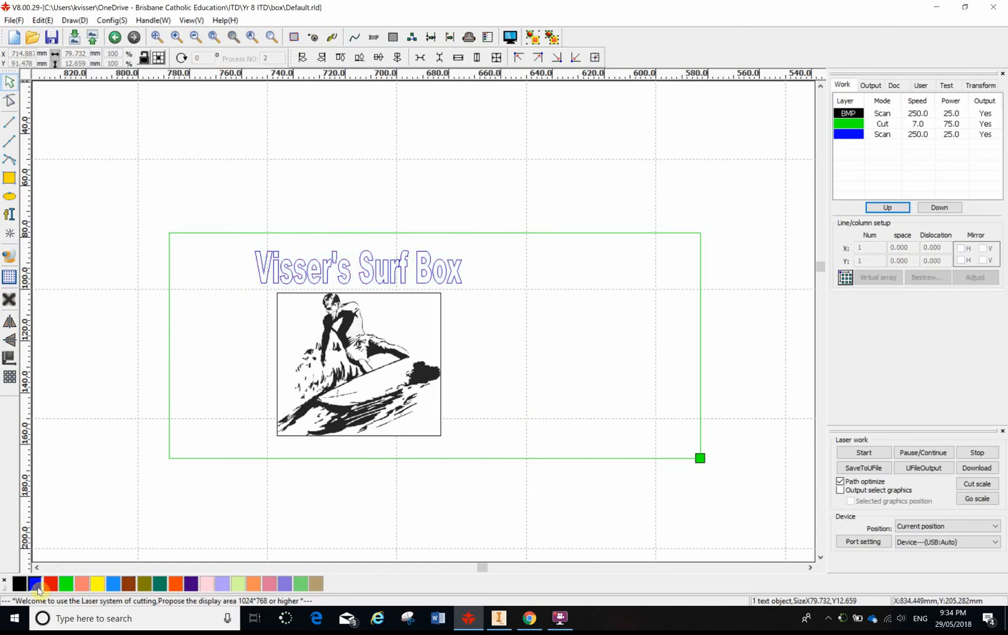
- Preview and simulate the job with the title scanned, raising the default speed to 960 and the simulation rate to 10.0
click(533, 40)
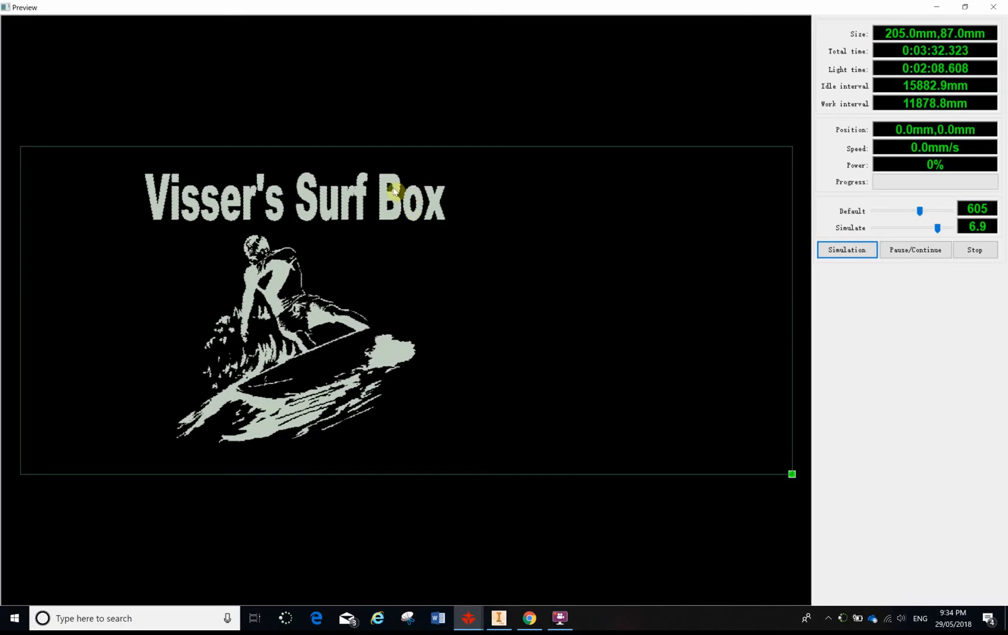
click(834, 252)
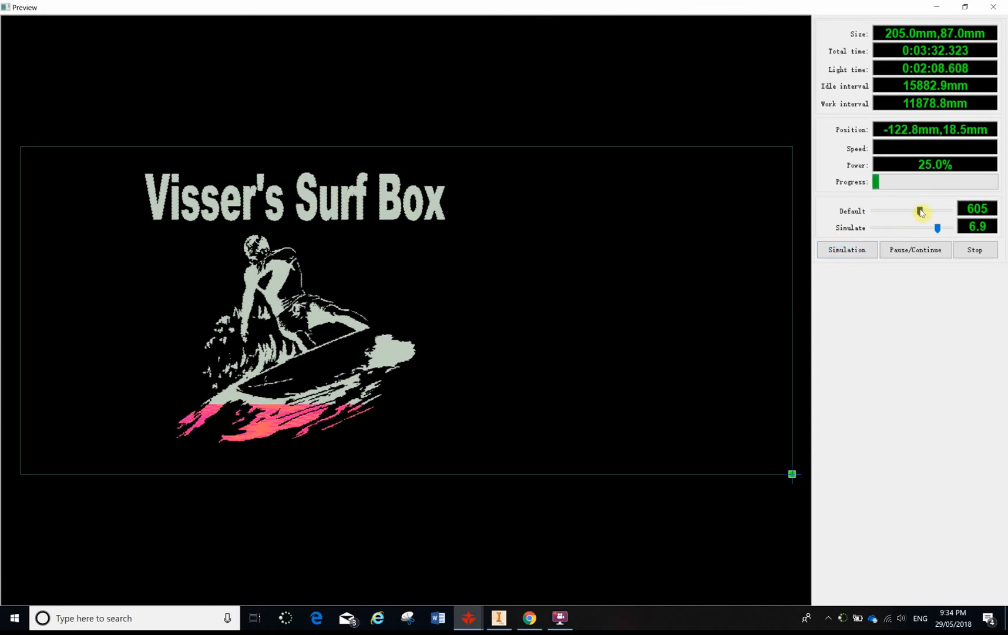
mouse_move(920, 210)
mouse_down()
mouse_move(947, 211)
mouse_move(964, 227)
mouse_move(945, 231)
mouse_up()
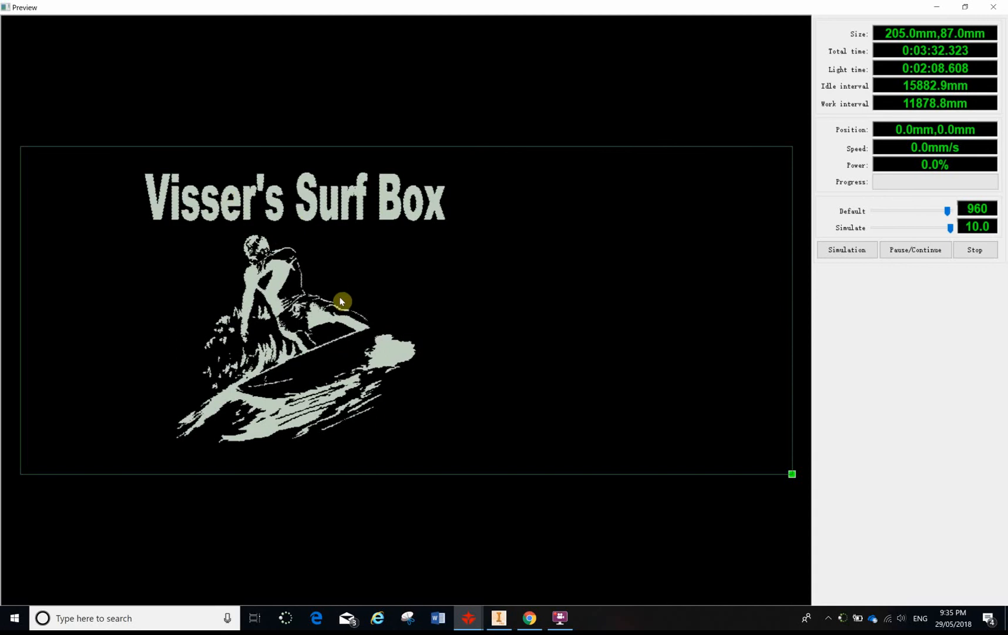
key(Escape)
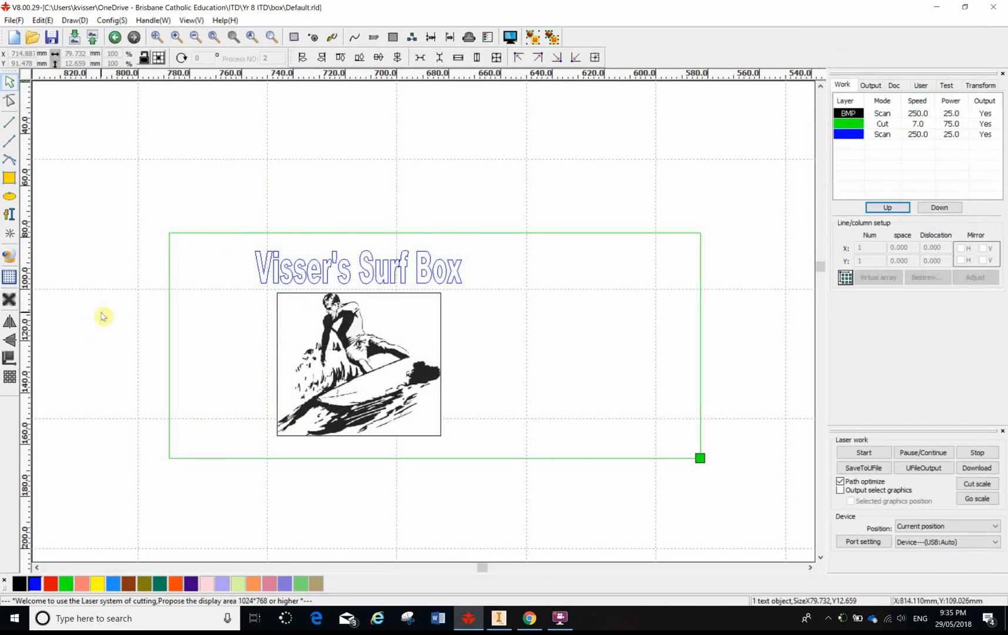
- Undo the title text's change to the blue layer
key(ctrl+z)
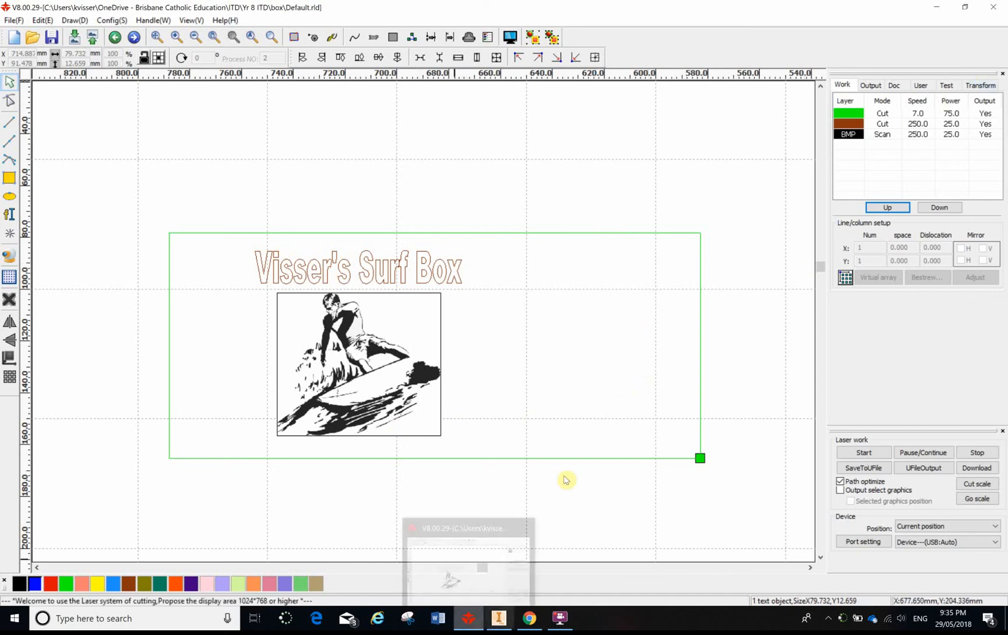
click(560, 617)
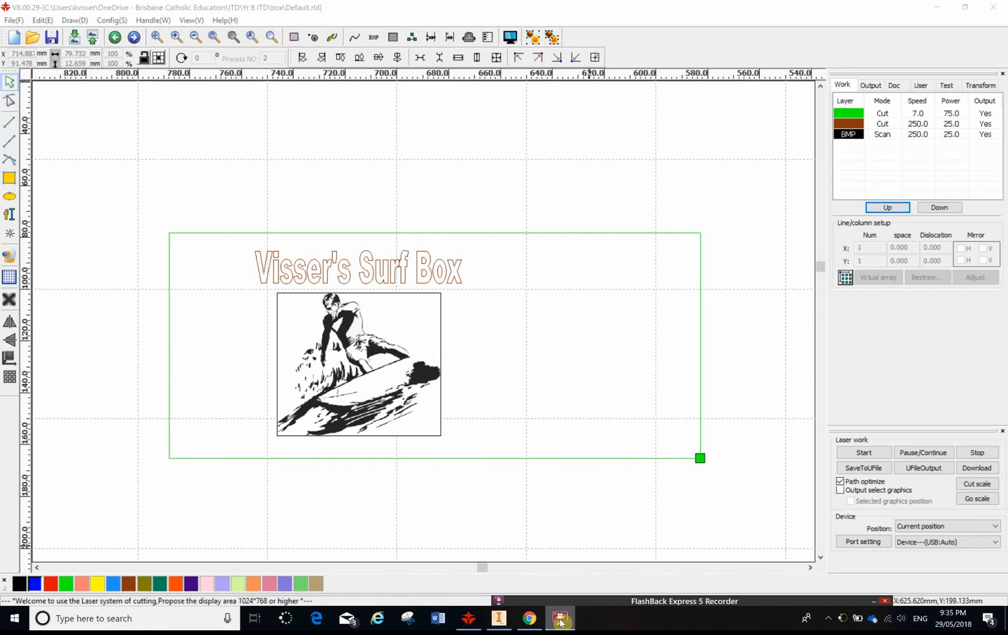
drag(628, 601, 620, 368)
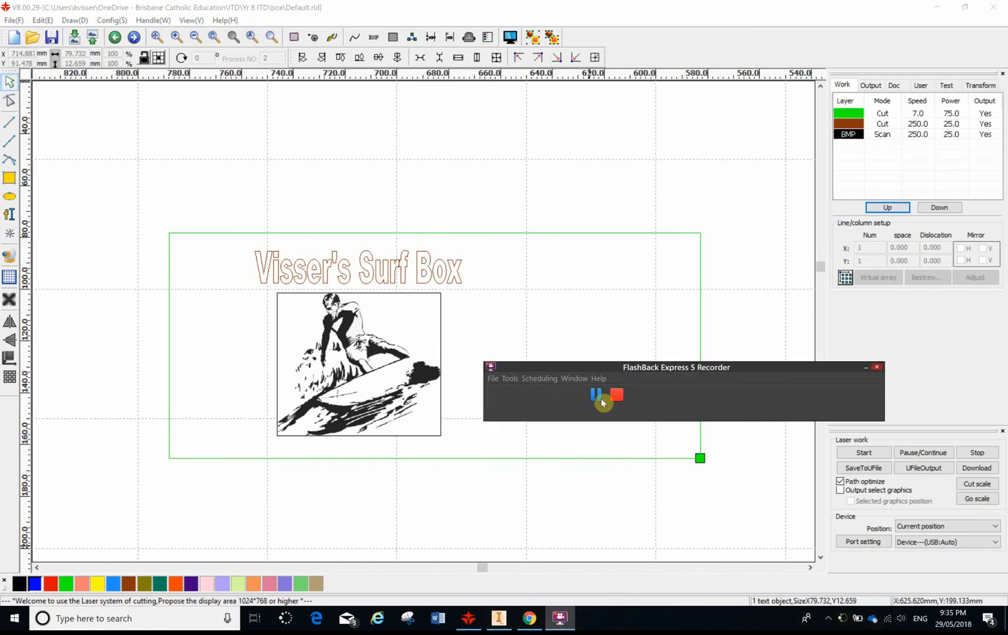